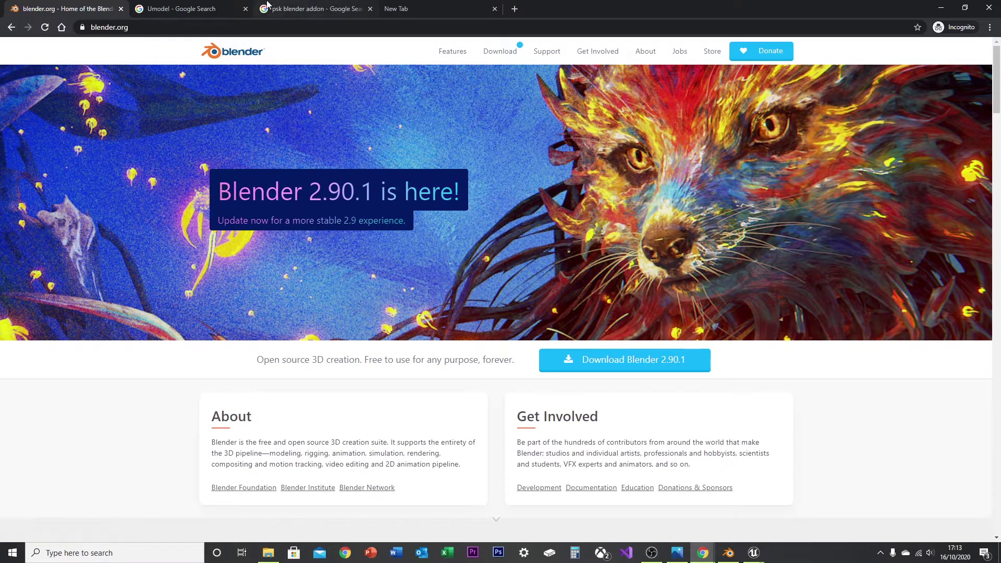
Open Gildor's UE Viewer page from the Umodel search results and go to its Win32 and Linux downloads
{"action": "left_click", "coordinate": [167, 6]}
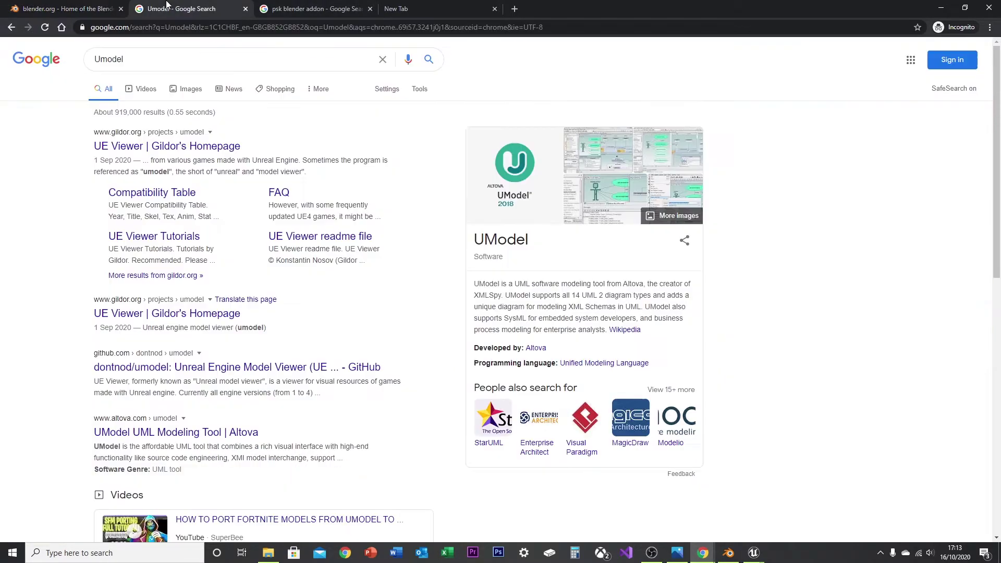
{"action": "left_click", "coordinate": [160, 146]}
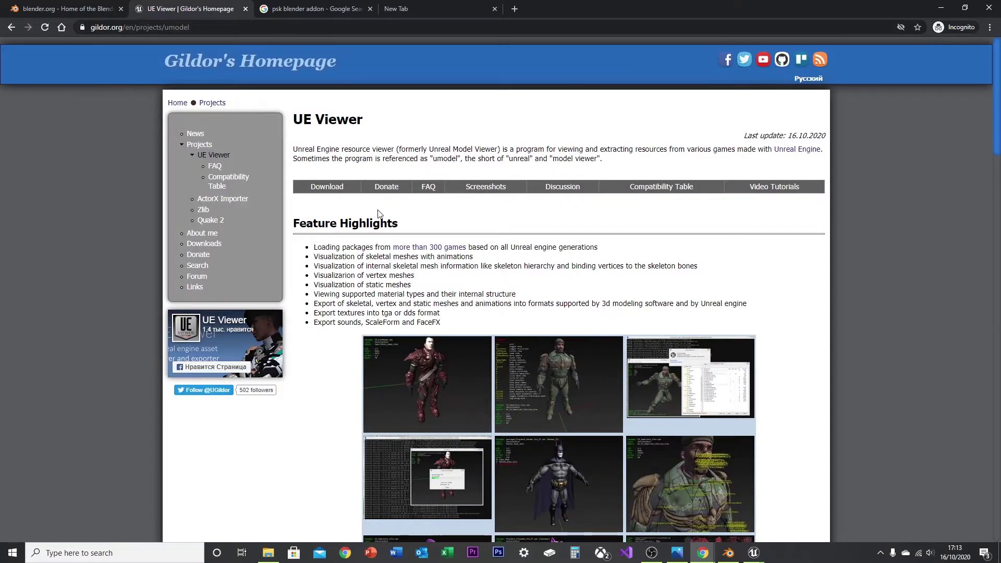
{"action": "left_click", "coordinate": [328, 186]}
{"action": "scroll", "coordinate": [323, 283], "scroll_direction": "up", "scroll_amount": 4}
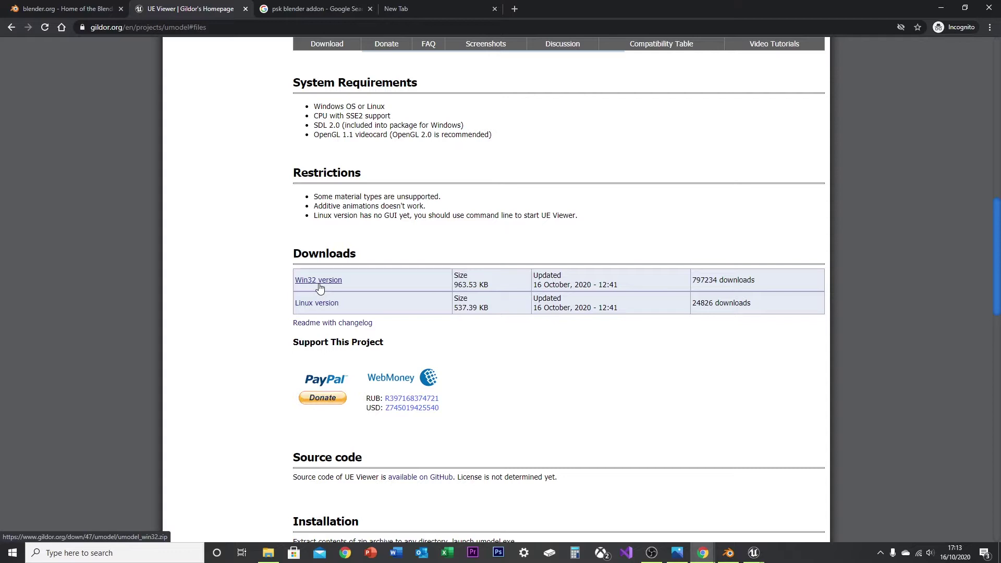
Download the blender3d_import_psk_psa add-on as a ZIP from Befzz's GitHub repository and locate the archive in the file manager
{"action": "left_click", "coordinate": [311, 7]}
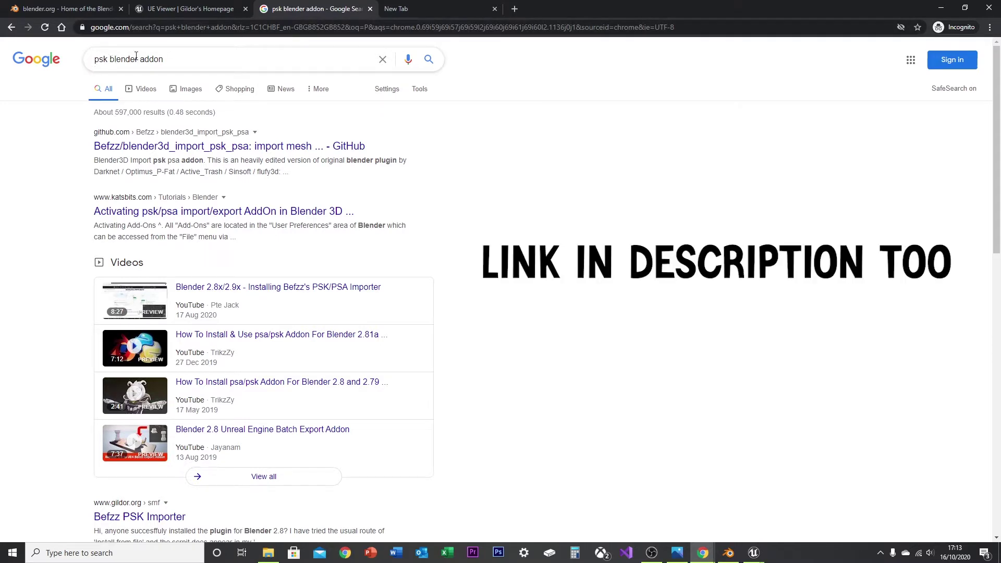
{"action": "left_click", "coordinate": [271, 149]}
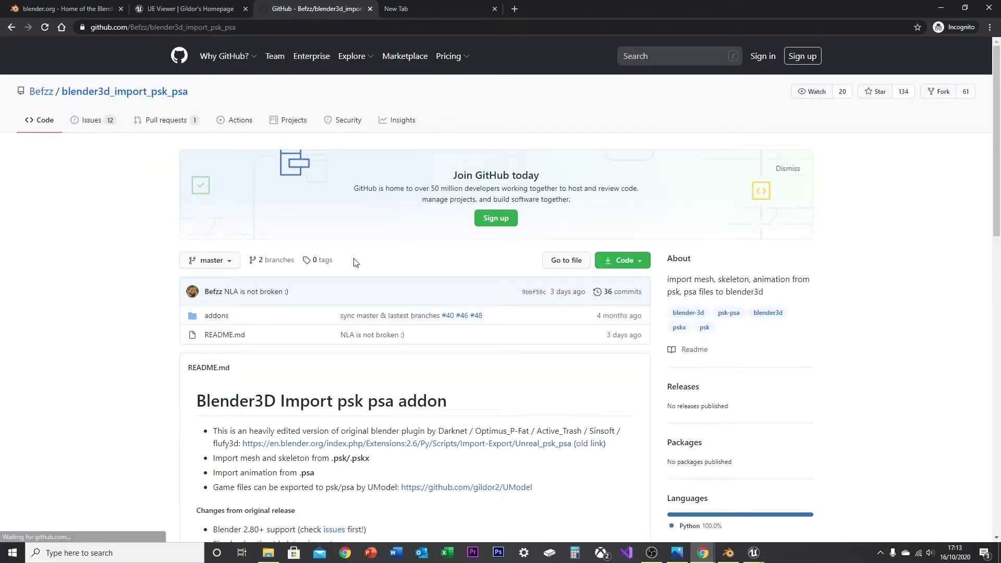
{"action": "left_click", "coordinate": [623, 260]}
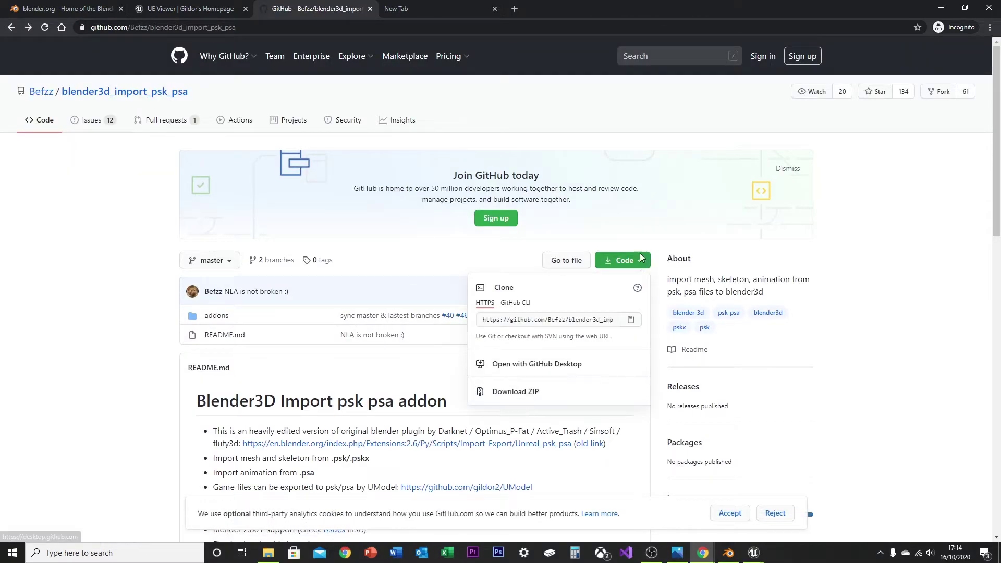
{"action": "left_click", "coordinate": [528, 391]}
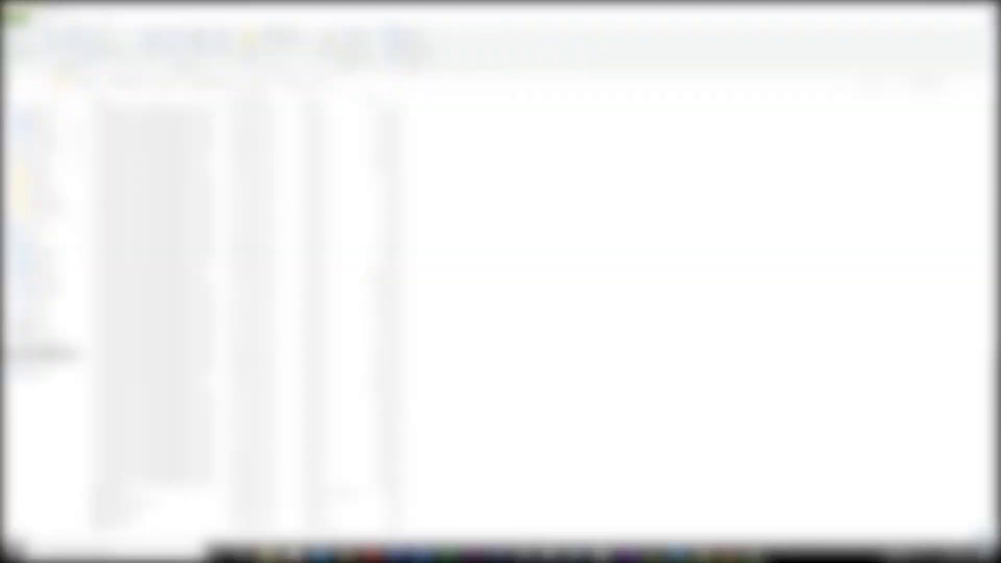
{"action": "left_click", "coordinate": [41, 134]}
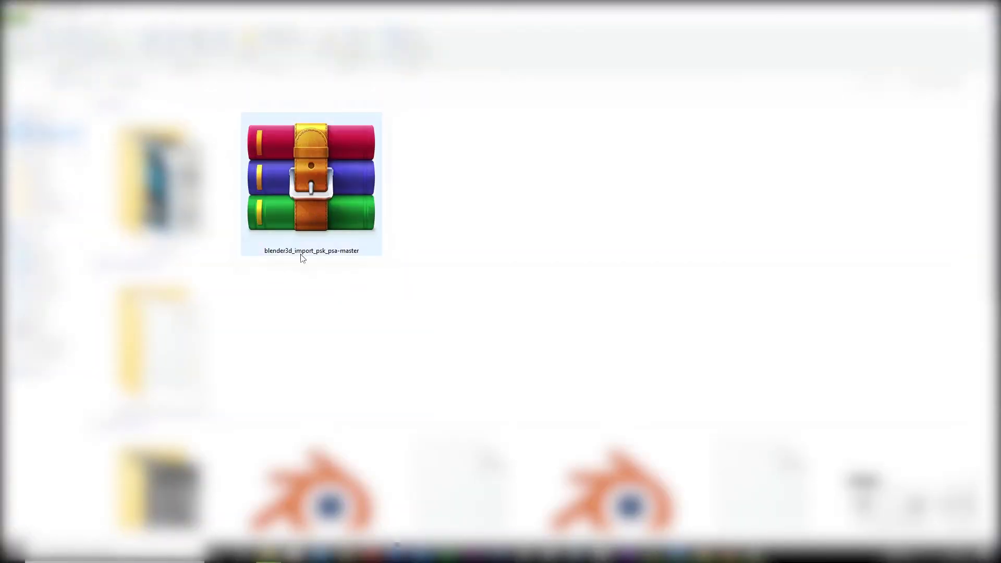
{"action": "mouse_move", "coordinate": [334, 232]}
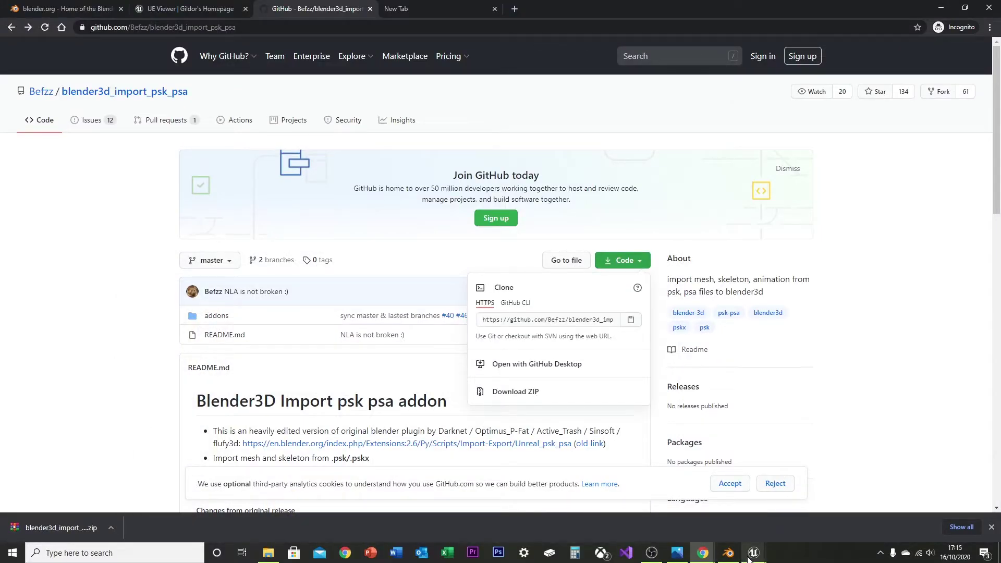
Open the Paks folder inside the Jedi Fallen Order game's Content folder and launch the umodel application
{"action": "mouse_move", "coordinate": [751, 559]}
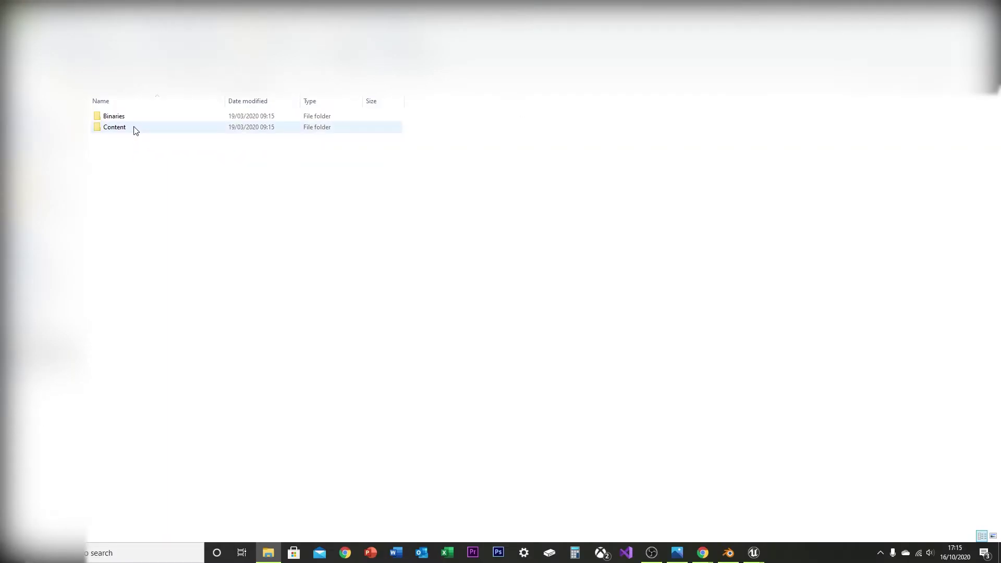
{"action": "double_click", "coordinate": [134, 129]}
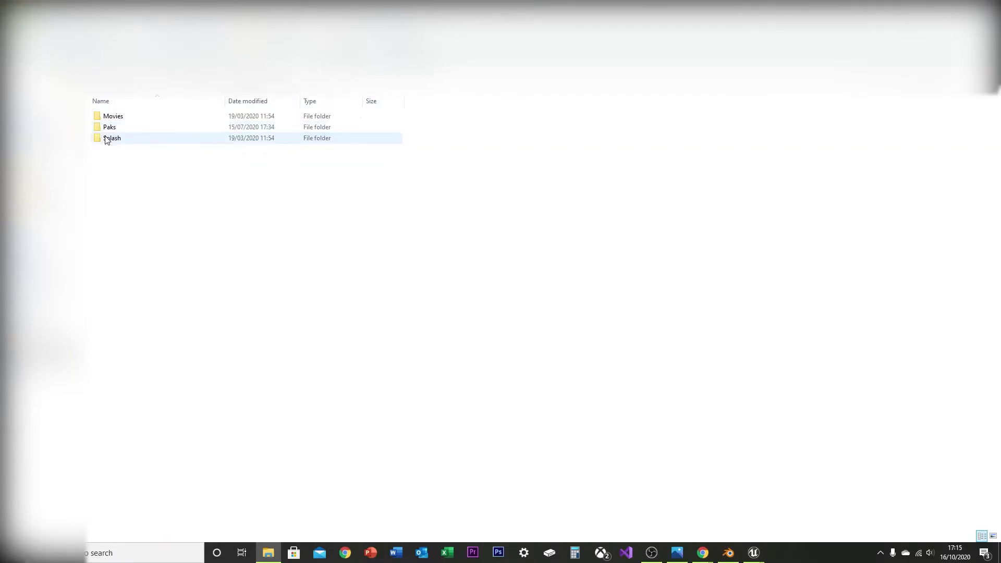
{"action": "double_click", "coordinate": [126, 131]}
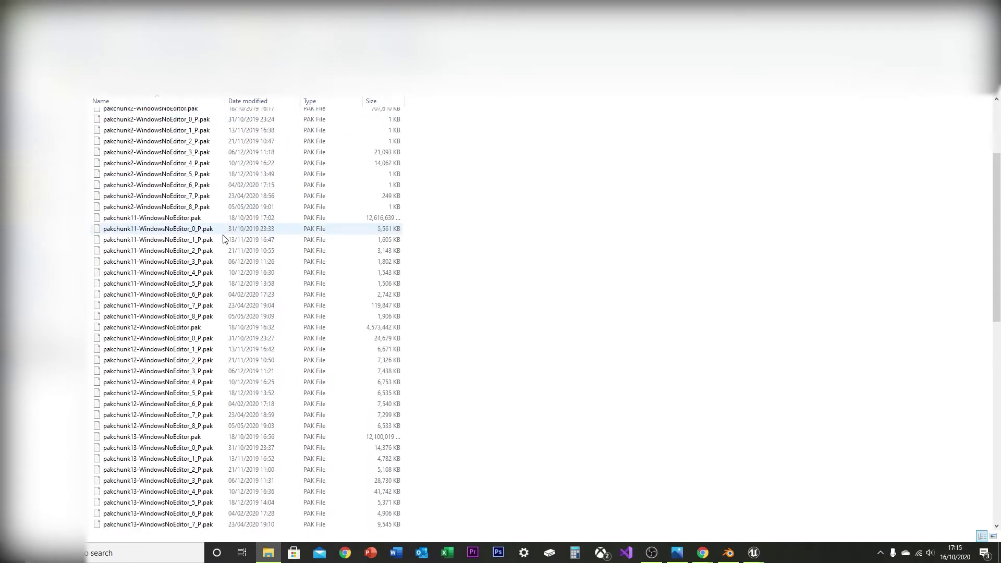
{"action": "scroll", "coordinate": [234, 251], "scroll_direction": "down", "scroll_amount": 10}
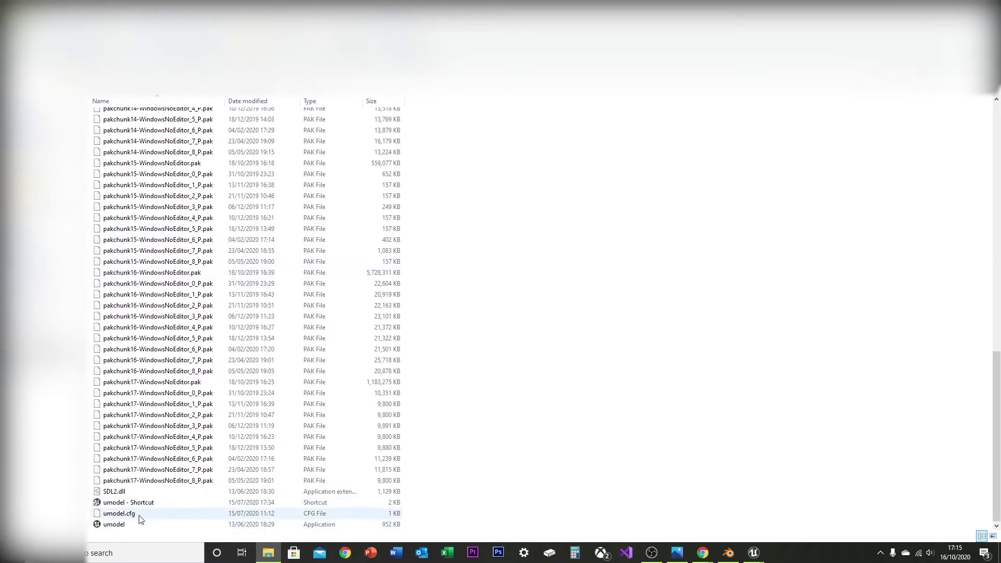
{"action": "double_click", "coordinate": [187, 524]}
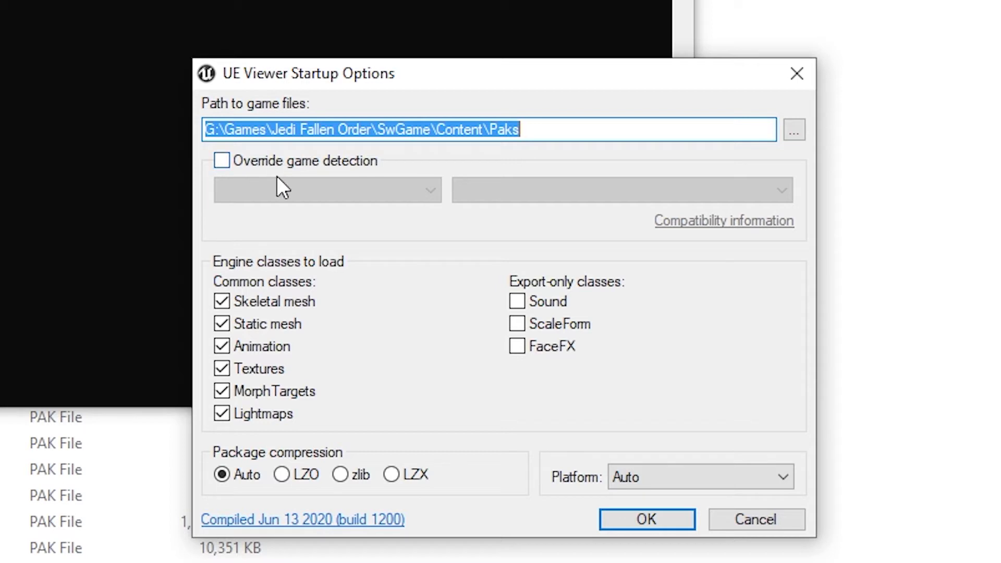
Override the game detection with Unreal engine 4 and Star Wars Jedi: Fallen Order, and accept the startup options
{"action": "left_click", "coordinate": [256, 160]}
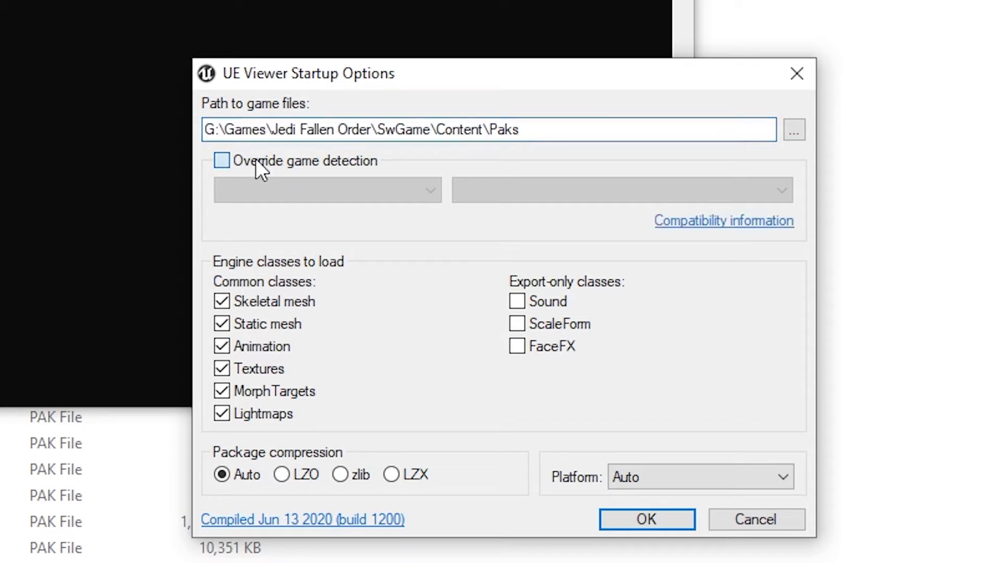
{"action": "left_click", "coordinate": [372, 189]}
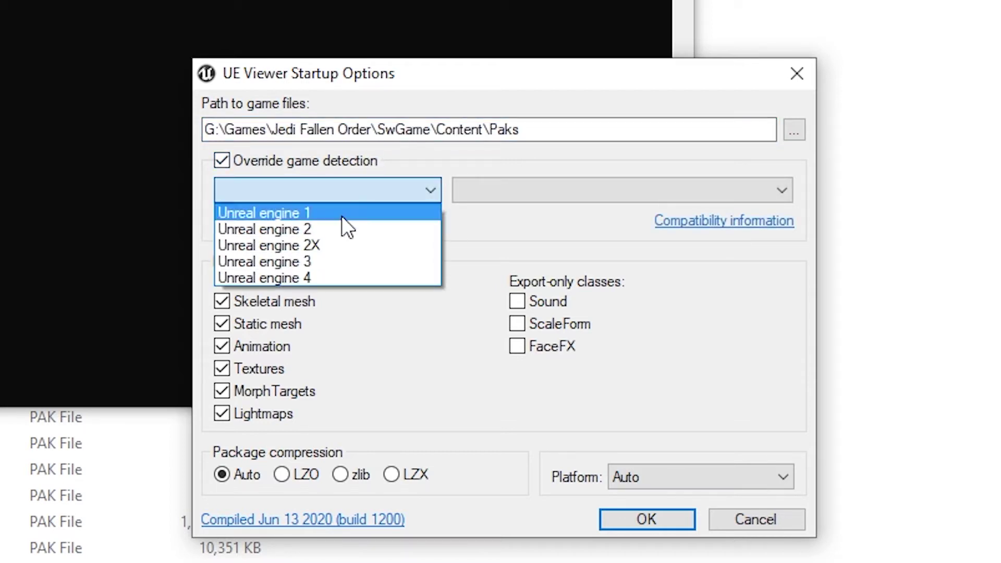
{"action": "left_click", "coordinate": [316, 279]}
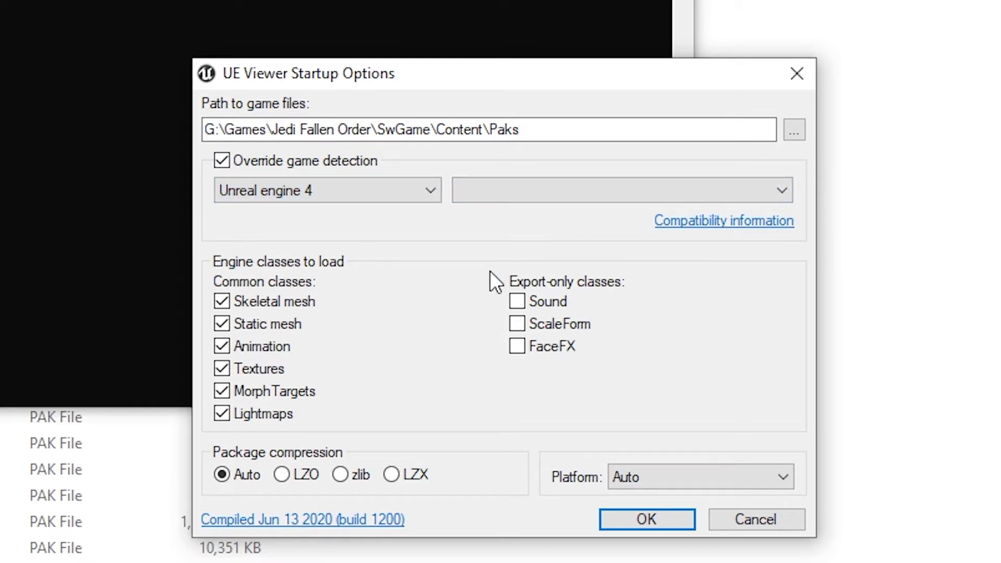
{"action": "left_click", "coordinate": [539, 192]}
{"action": "scroll", "coordinate": [620, 468], "scroll_direction": "down", "scroll_amount": 2}
{"action": "scroll", "coordinate": [628, 472], "scroll_direction": "down", "scroll_amount": 3}
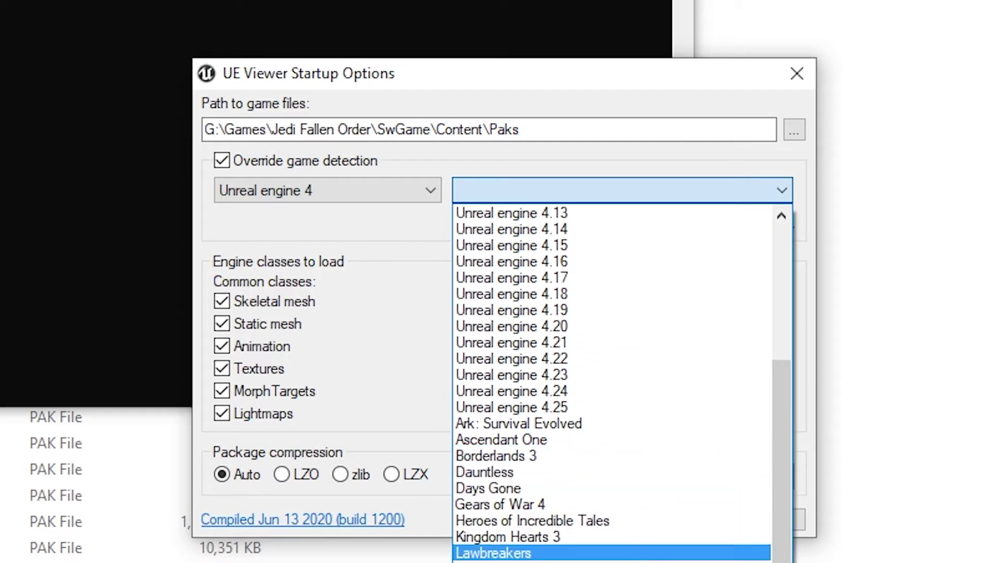
{"action": "left_click", "coordinate": [537, 521]}
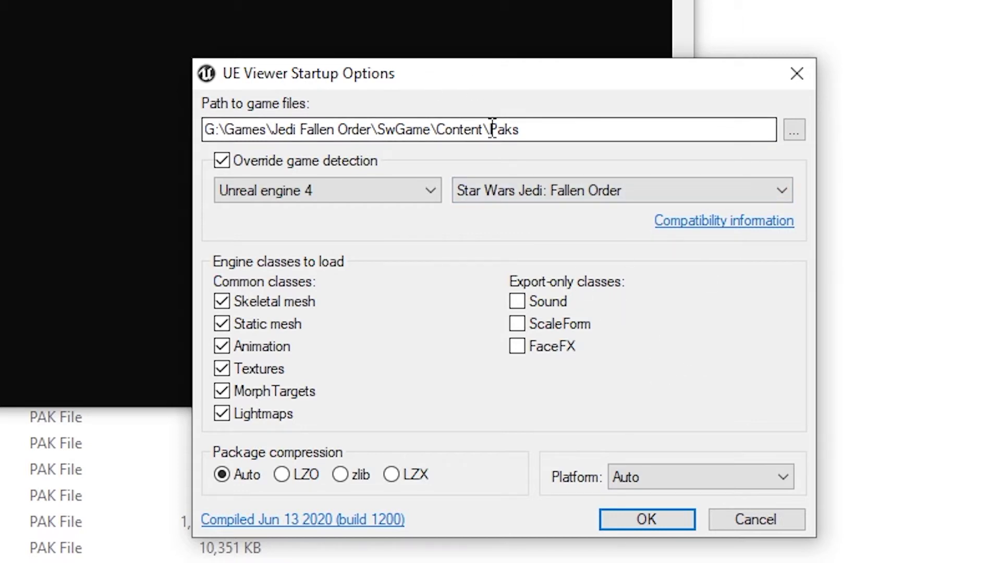
{"action": "left_click", "coordinate": [679, 518]}
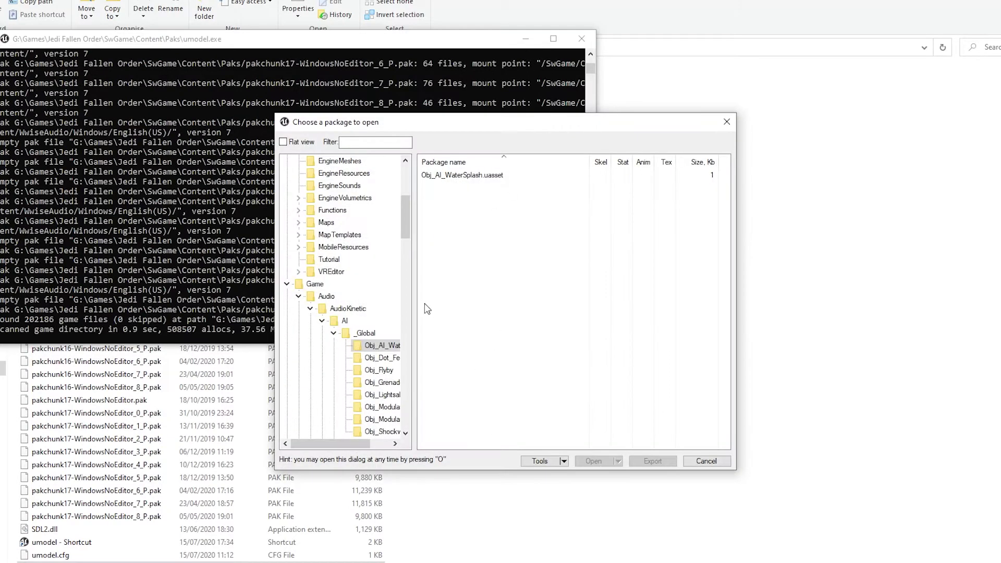
Collapse the Audio folder and expand the Characters folder under Game in the package tree
{"action": "scroll", "coordinate": [328, 282], "scroll_direction": "up", "scroll_amount": 5}
{"action": "scroll", "coordinate": [344, 234], "scroll_direction": "down", "scroll_amount": 10}
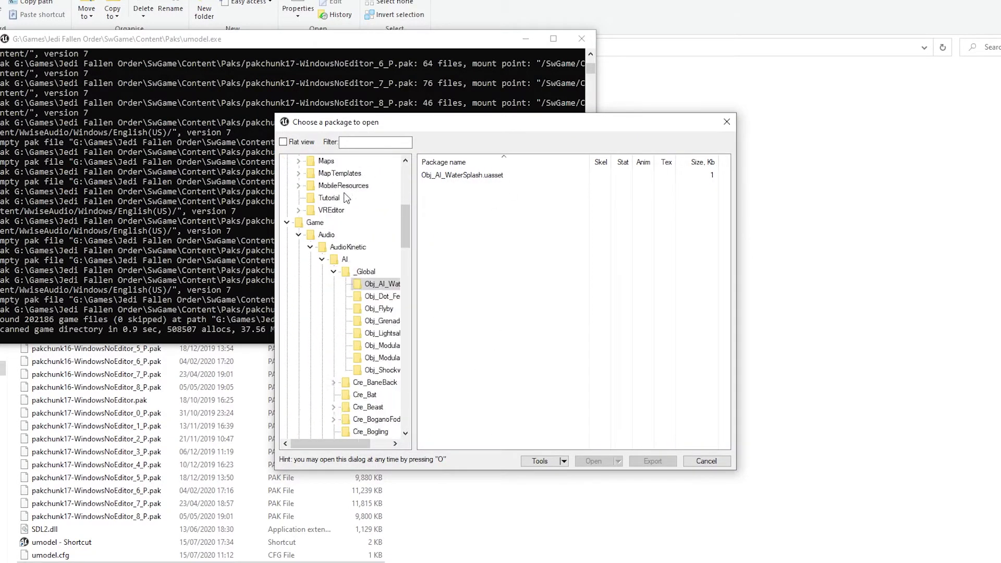
{"action": "scroll", "coordinate": [354, 210], "scroll_direction": "up", "scroll_amount": 3}
{"action": "left_click", "coordinate": [300, 235]}
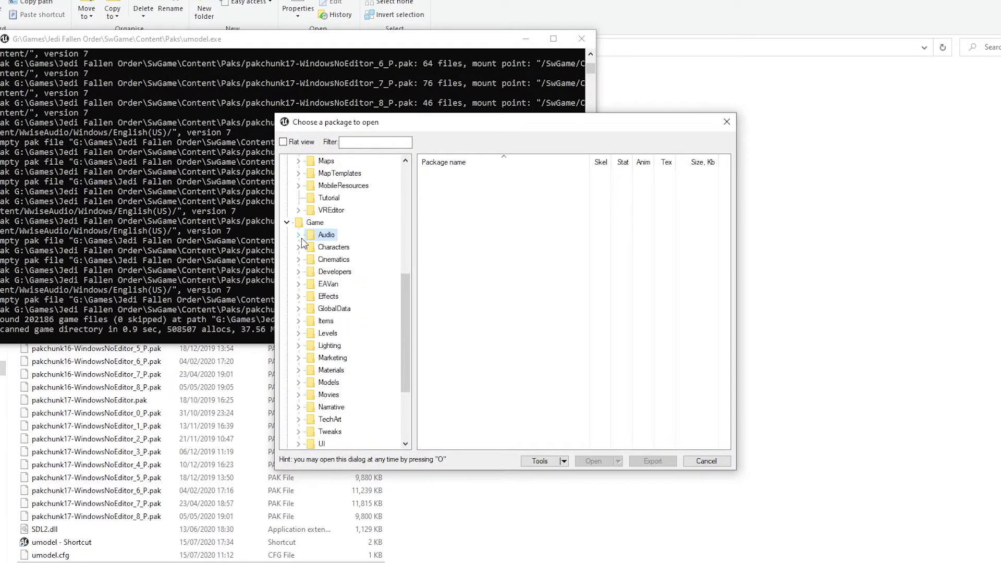
{"action": "left_click", "coordinate": [300, 247]}
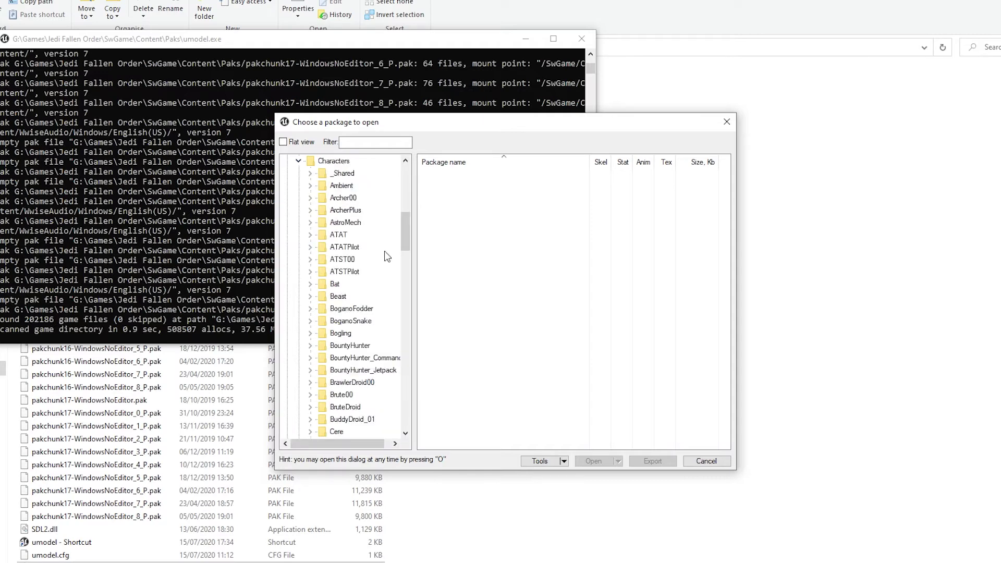
Find the StormTrooper folder among the characters and show the packages in its Rig subfolder
{"action": "scroll", "coordinate": [386, 255], "scroll_direction": "down", "scroll_amount": 5}
{"action": "scroll", "coordinate": [388, 261], "scroll_direction": "down", "scroll_amount": 2}
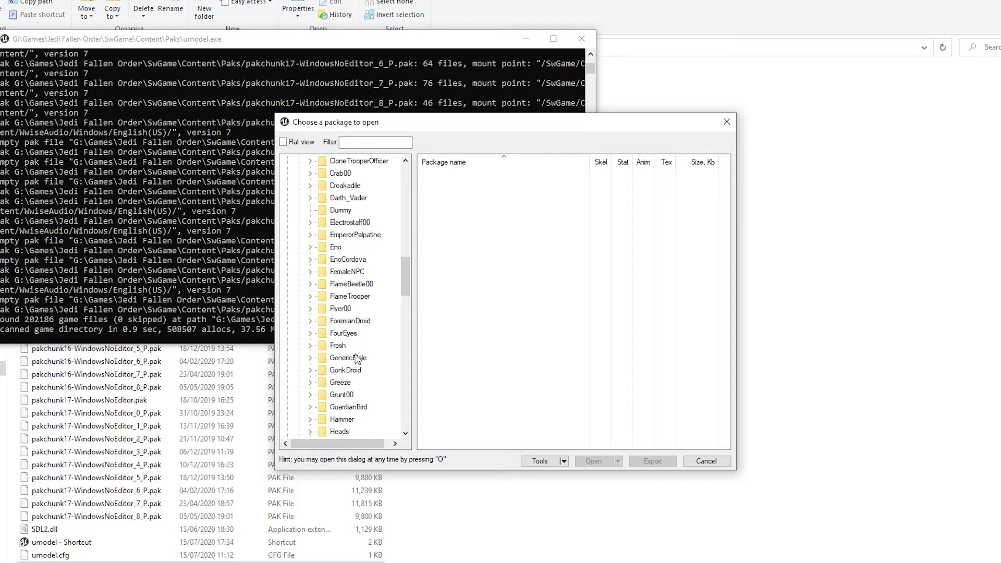
{"action": "scroll", "coordinate": [341, 235], "scroll_direction": "down", "scroll_amount": 7}
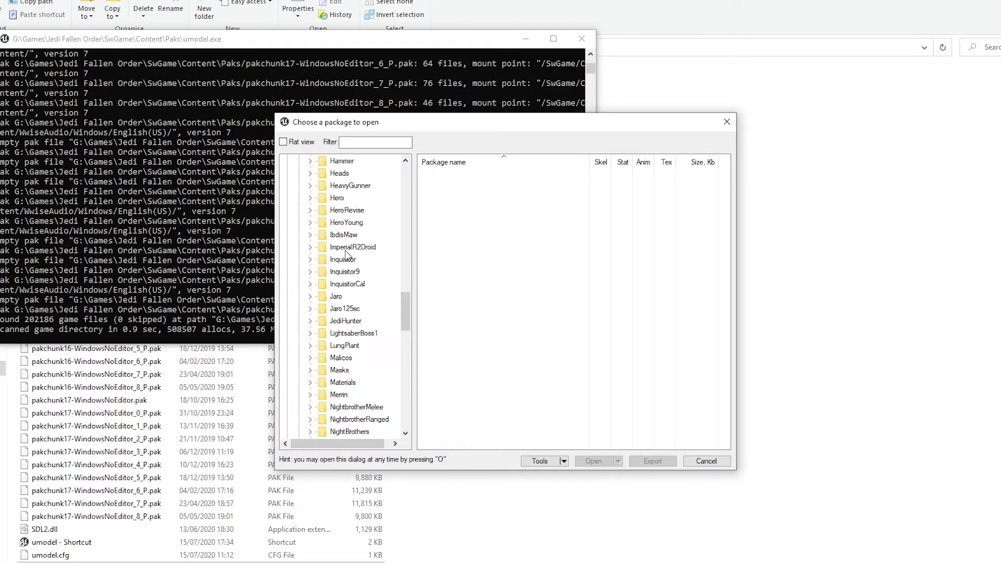
{"action": "scroll", "coordinate": [346, 256], "scroll_direction": "down", "scroll_amount": 2}
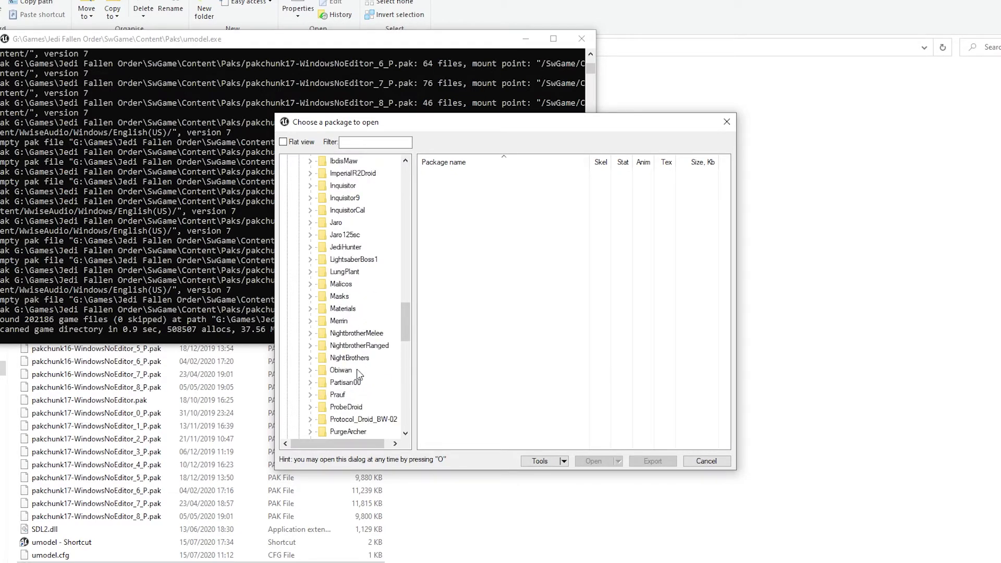
{"action": "scroll", "coordinate": [313, 316], "scroll_direction": "down", "scroll_amount": 3}
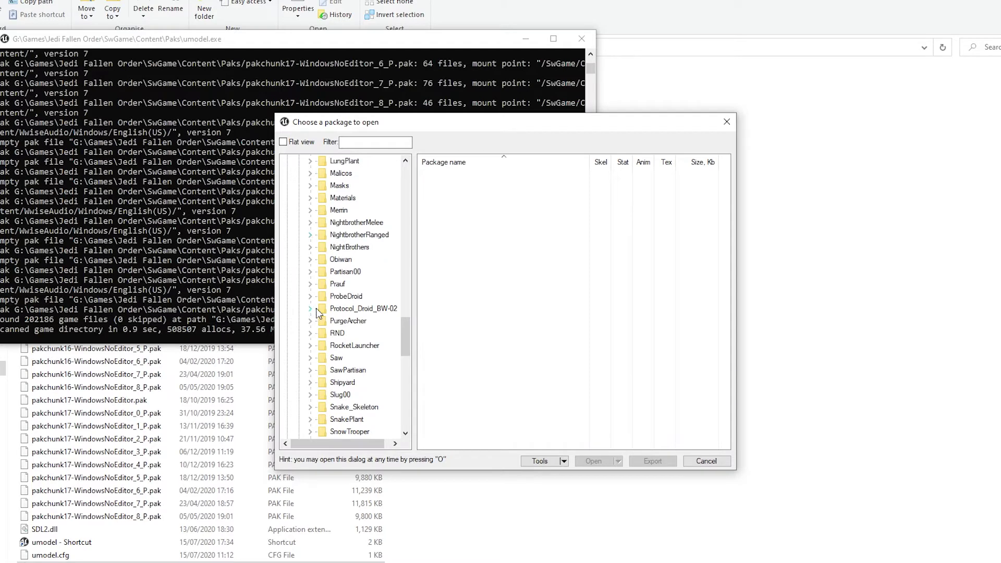
{"action": "scroll", "coordinate": [319, 311], "scroll_direction": "down", "scroll_amount": 4}
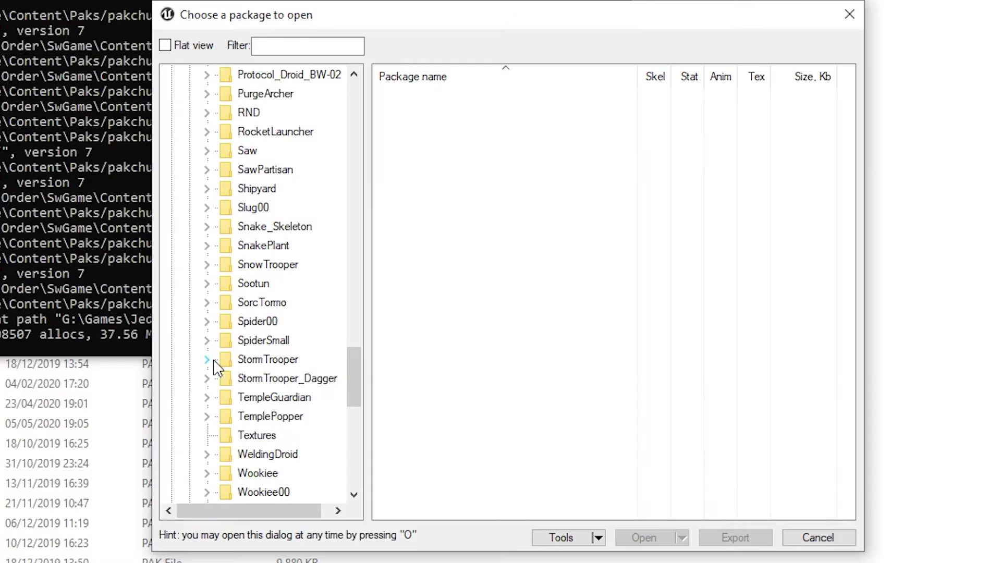
{"action": "left_click", "coordinate": [310, 346]}
{"action": "left_click", "coordinate": [263, 455]}
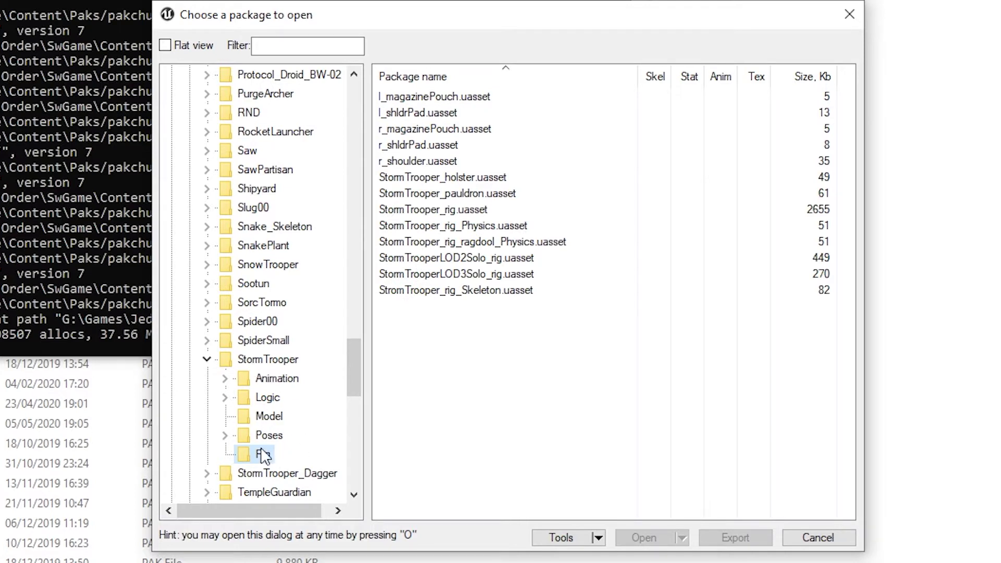
Open StormTrooper_rig.uasset in the viewer and rotate the stormtrooper model to inspect it
{"action": "left_click", "coordinate": [445, 211]}
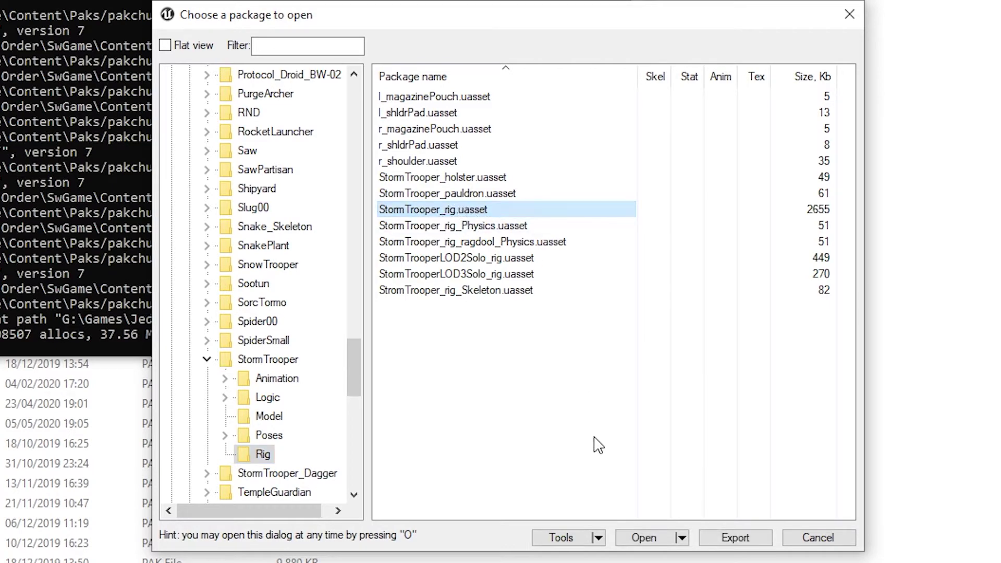
{"action": "left_click", "coordinate": [646, 538]}
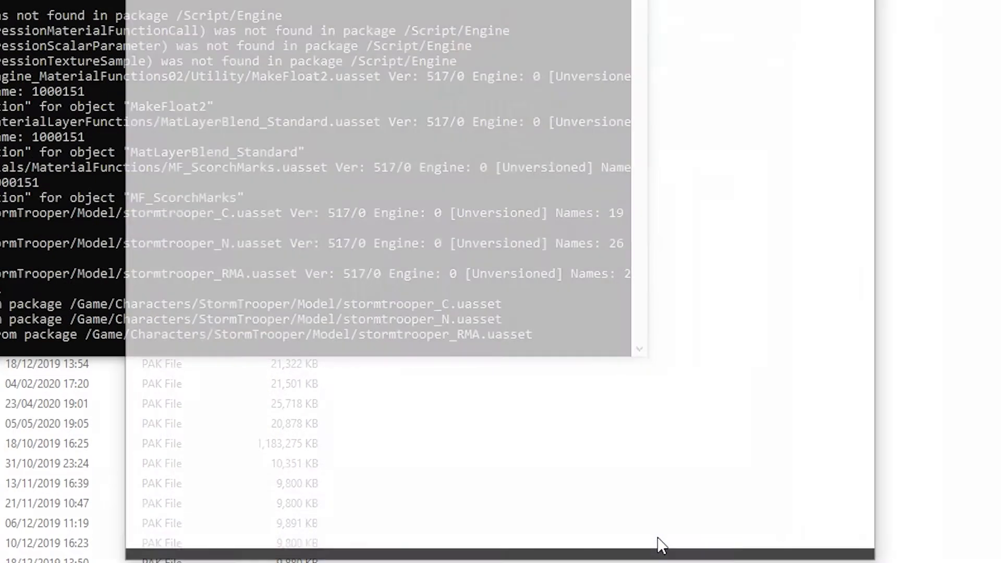
{"action": "left_click_drag", "start_coordinate": [477, 190], "coordinate": [343, 163]}
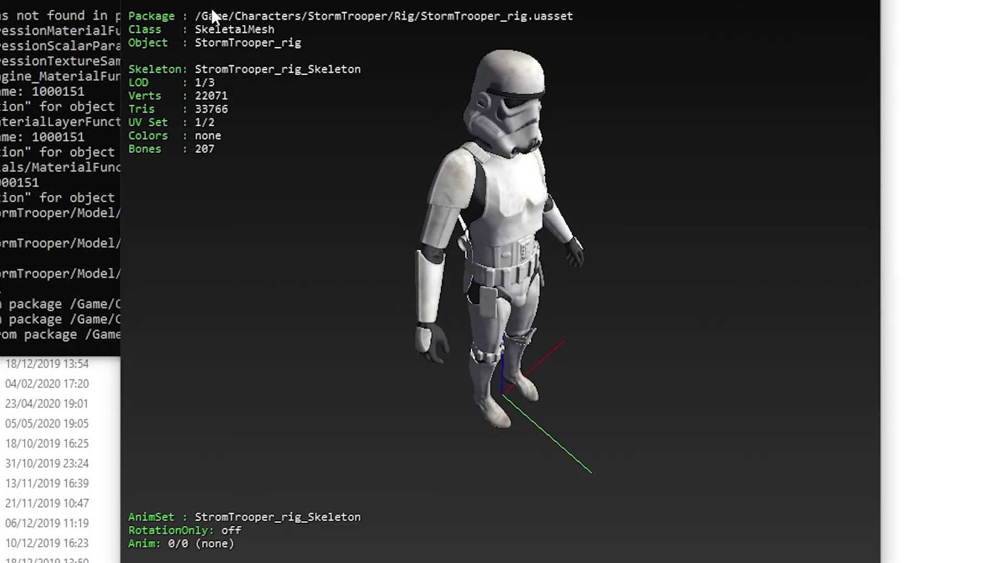
Export the StormTrooper_rig.uasset package and browse the exported Characters folder to the stormtrooper's Model and Rig folders
{"action": "key", "text": "o"}
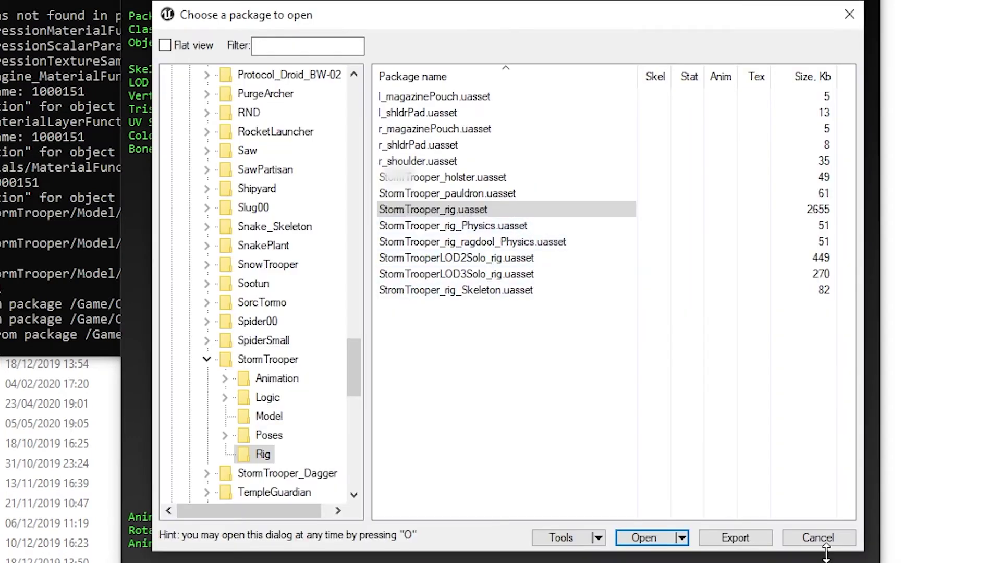
{"action": "left_click", "coordinate": [754, 542]}
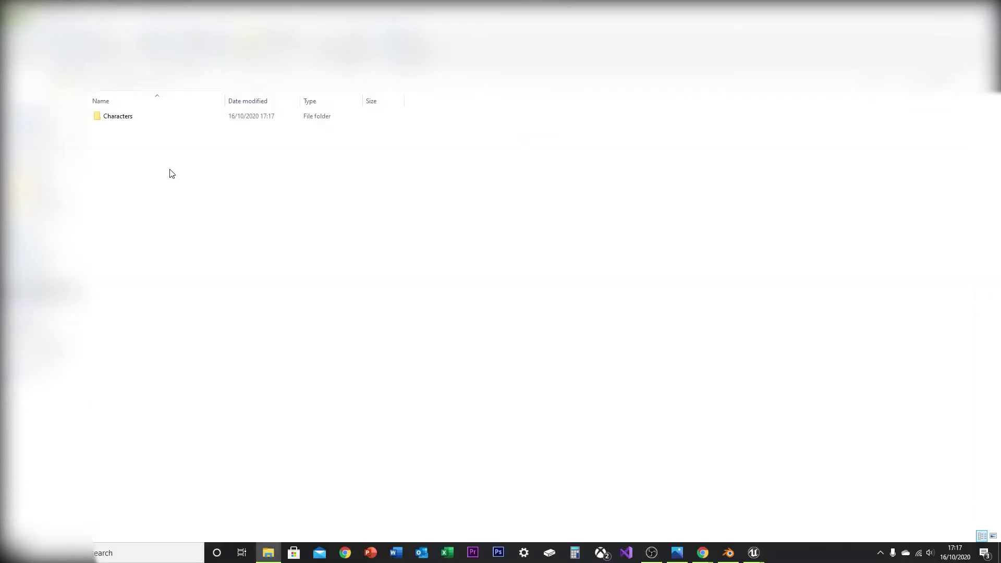
{"action": "double_click", "coordinate": [154, 120]}
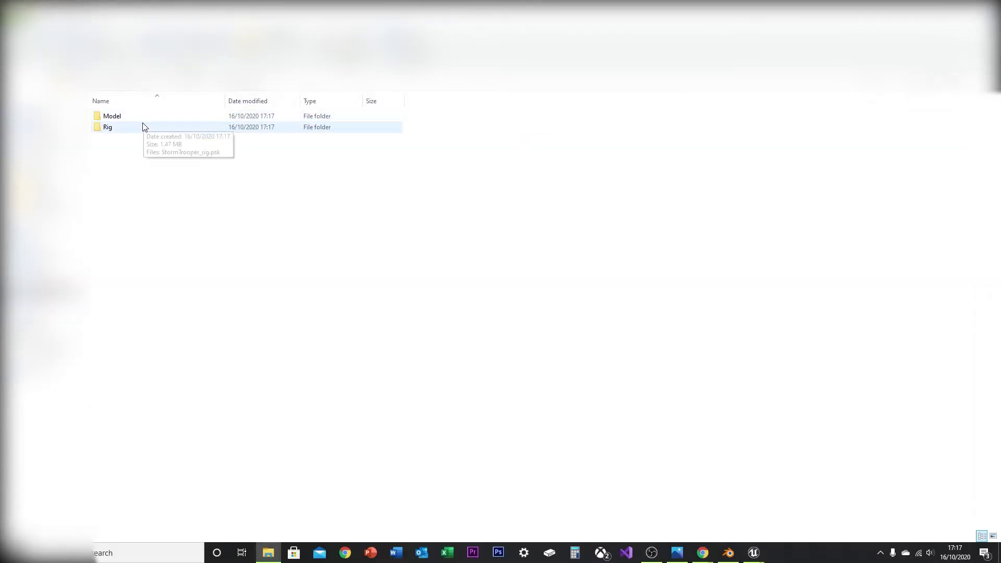
View the exported StormTrooper_rig.psk file in the Rig folder and go back up to the folder containing StormTrooper
{"action": "double_click", "coordinate": [142, 126]}
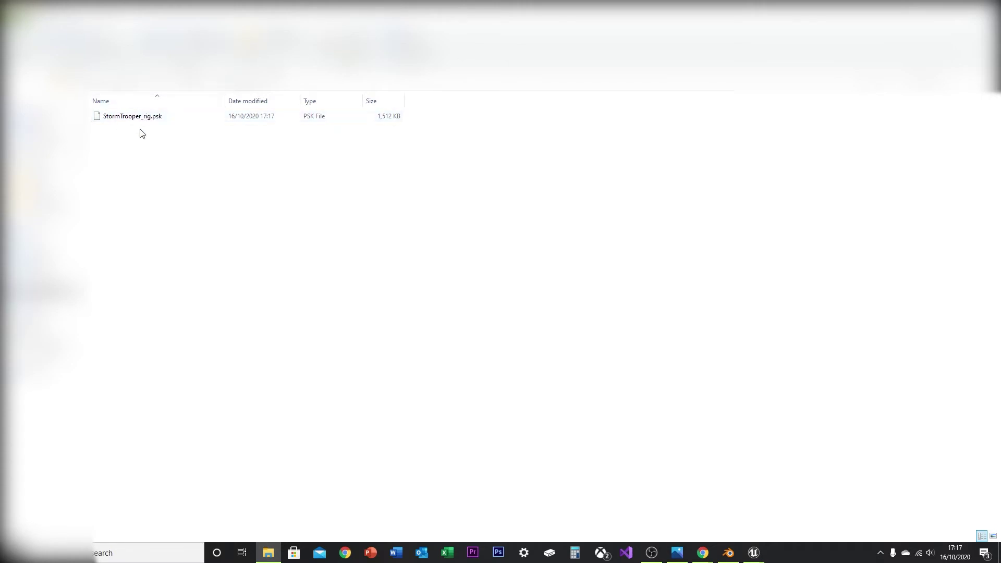
{"action": "key", "text": "alt+Up"}
{"action": "key", "text": "alt+Up"}
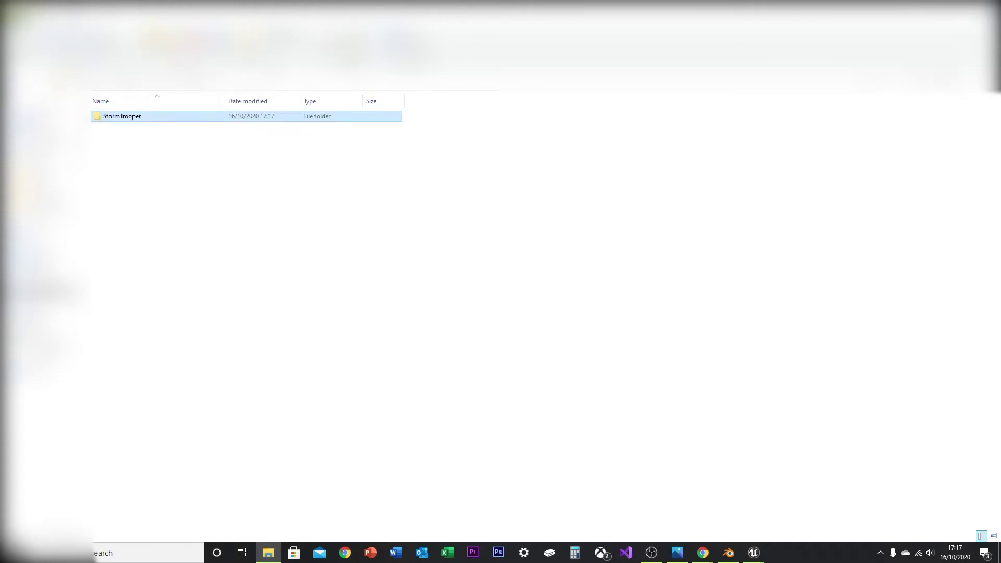
Switch to UE Viewer and export stormtrooper_RMA.uasset from the StormTrooper Model folder with the texture format TGA
{"action": "key", "text": "alt+Tab"}
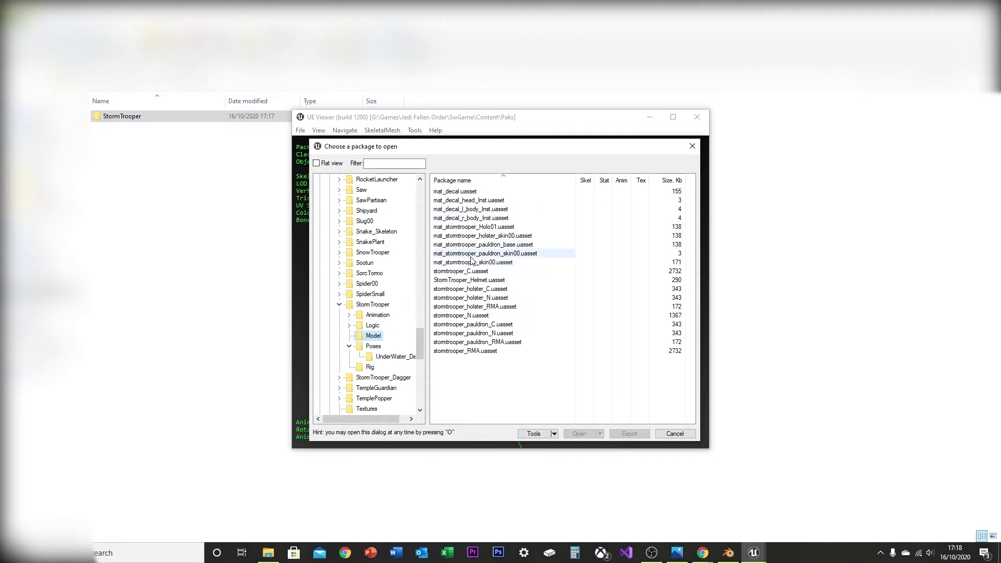
{"action": "left_click", "coordinate": [482, 273]}
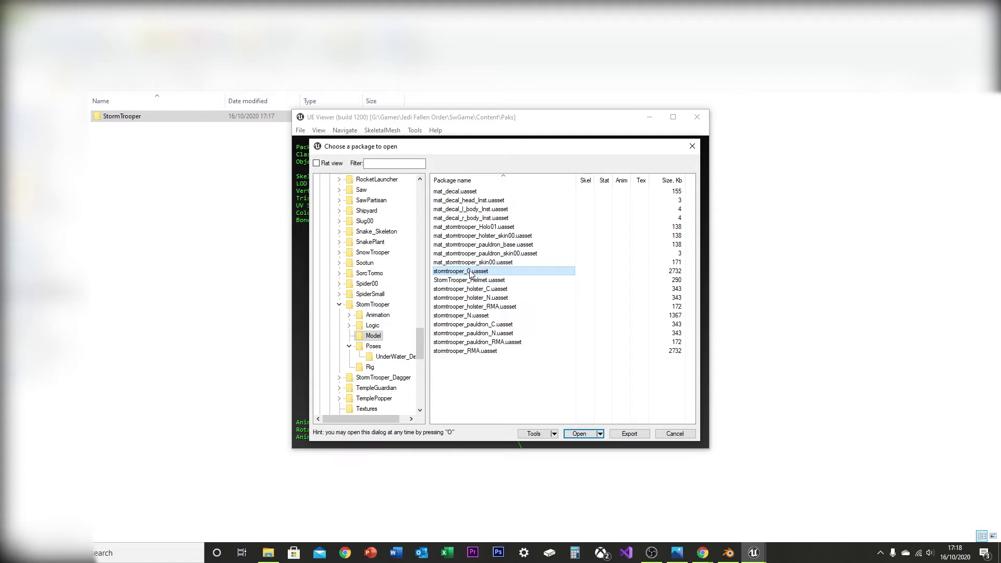
{"action": "left_click", "coordinate": [475, 316]}
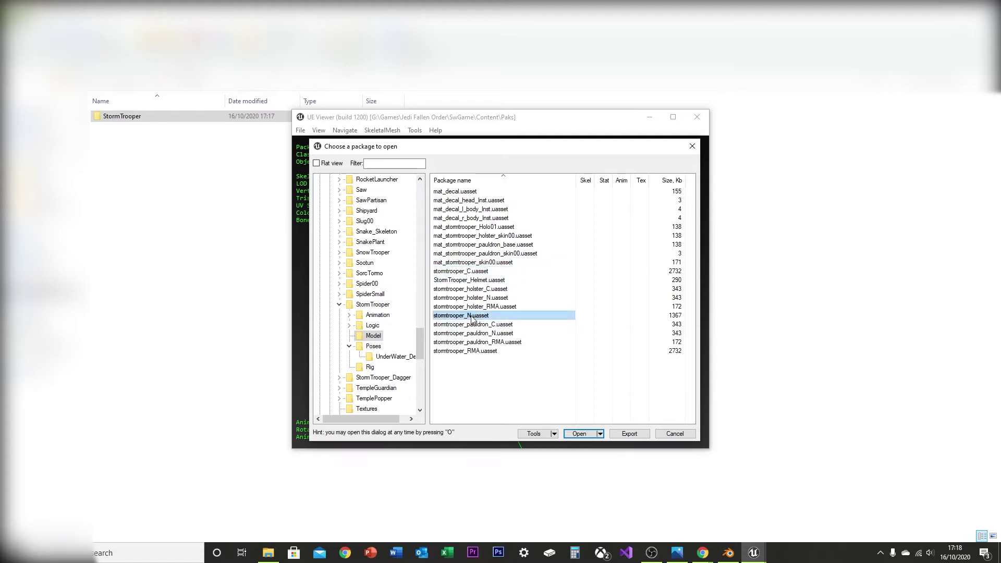
{"action": "left_click", "coordinate": [478, 351]}
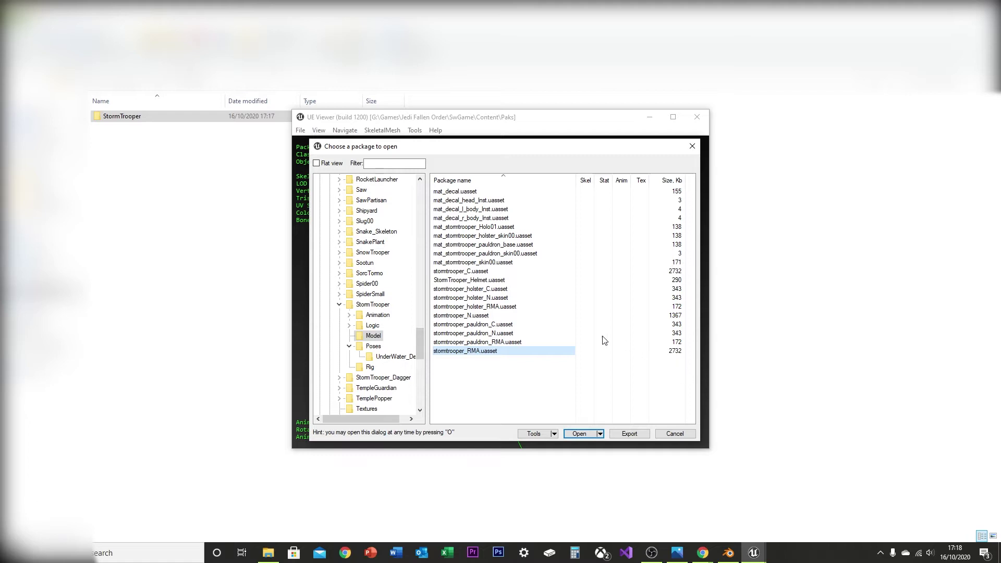
{"action": "left_click", "coordinate": [629, 434]}
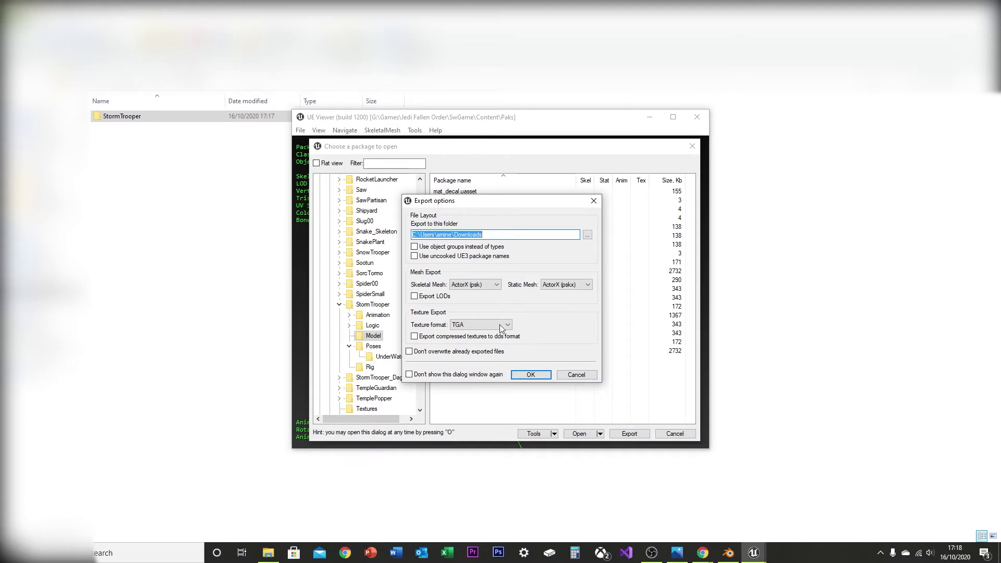
{"action": "left_click", "coordinate": [542, 377]}
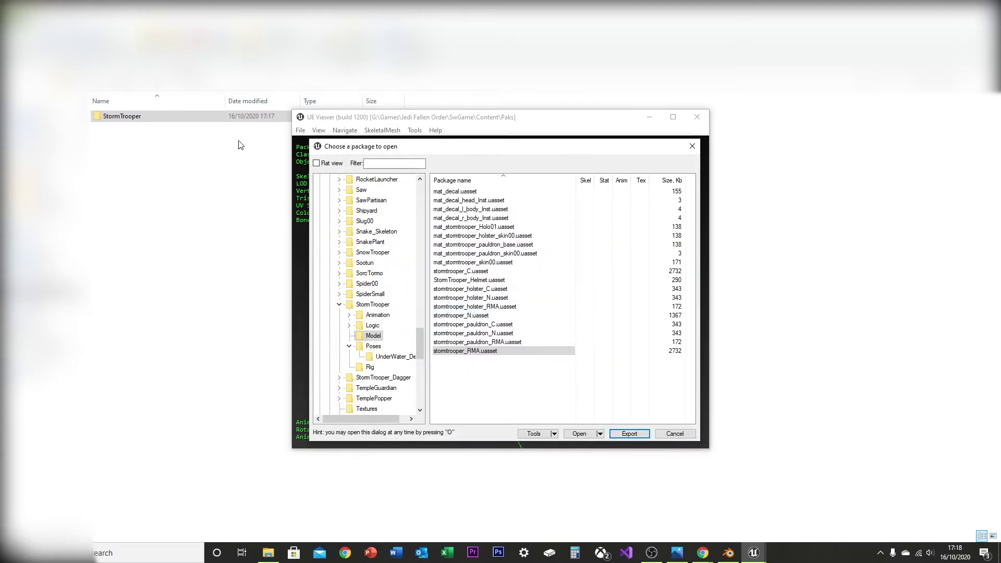
Browse the exported files in File Explorer to the stormtrooper's Model folder and view its texture files
{"action": "left_click", "coordinate": [201, 211]}
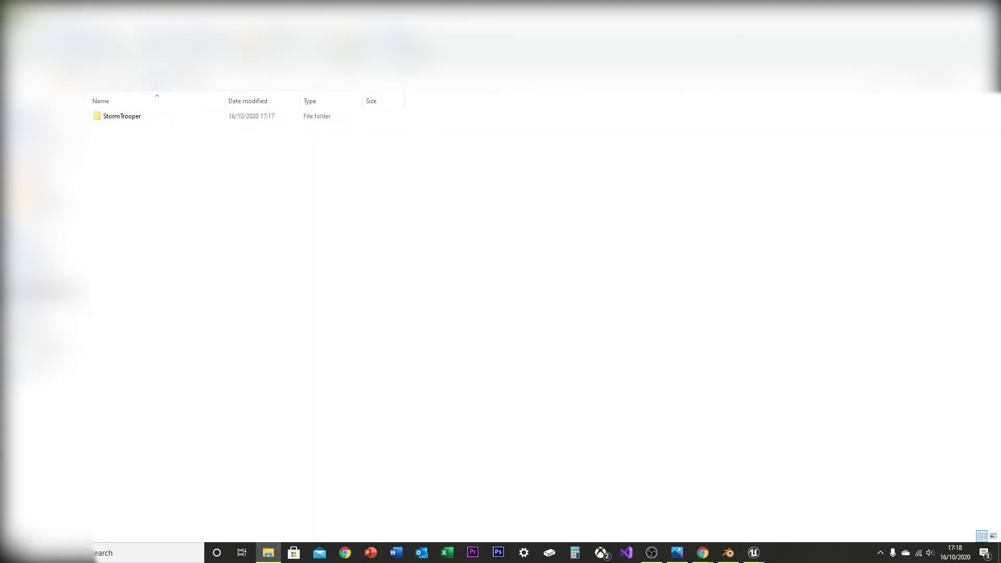
{"action": "key", "text": "alt+Up"}
{"action": "double_click", "coordinate": [174, 183]}
{"action": "double_click", "coordinate": [143, 119]}
{"action": "double_click", "coordinate": [146, 120]}
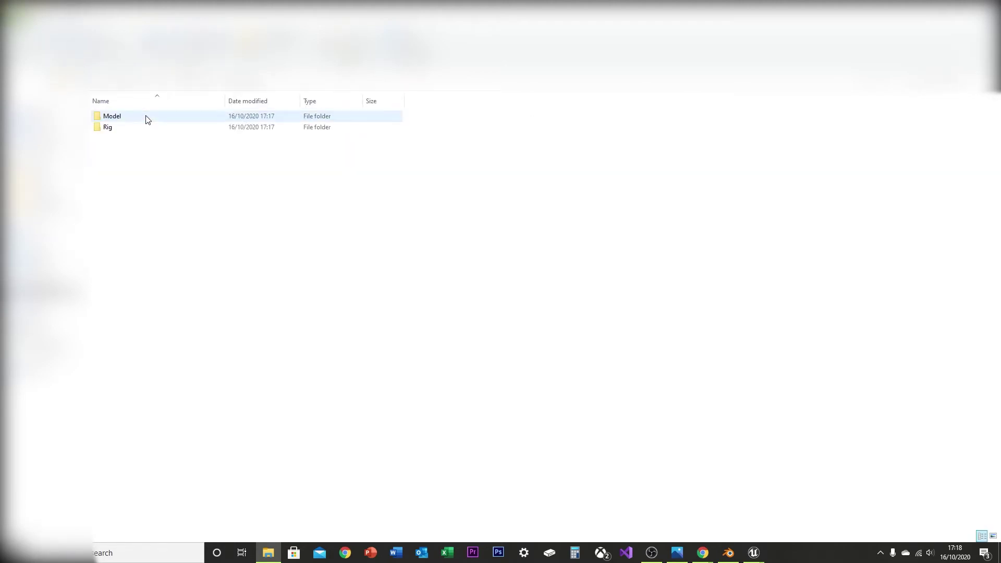
{"action": "double_click", "coordinate": [148, 119]}
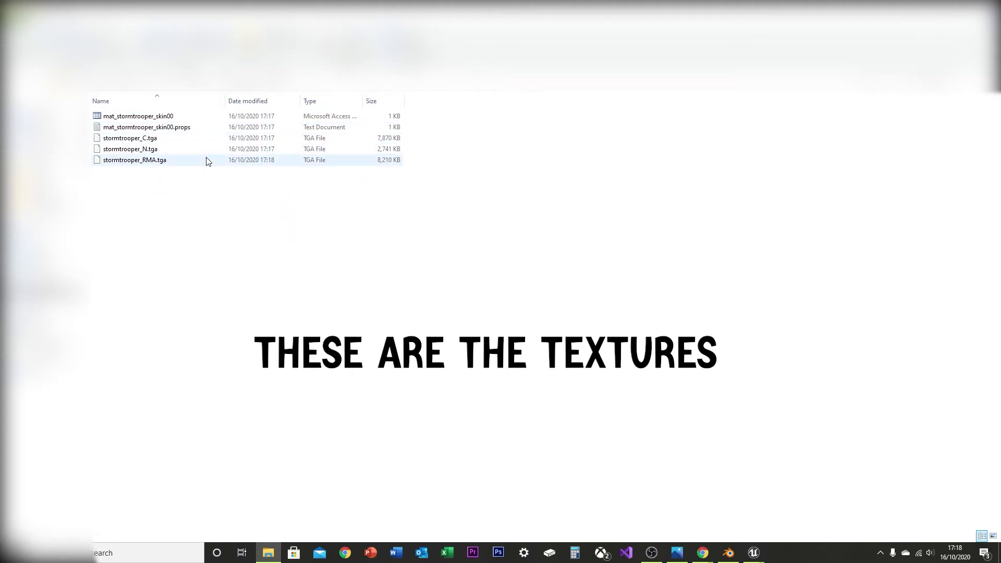
Switch to Blender, look at the add-on installer, and find the Import Unreal Skeleton Mesh (.psk)/Animation Set (.psa) add-on in the preferences
{"action": "left_click", "coordinate": [730, 556]}
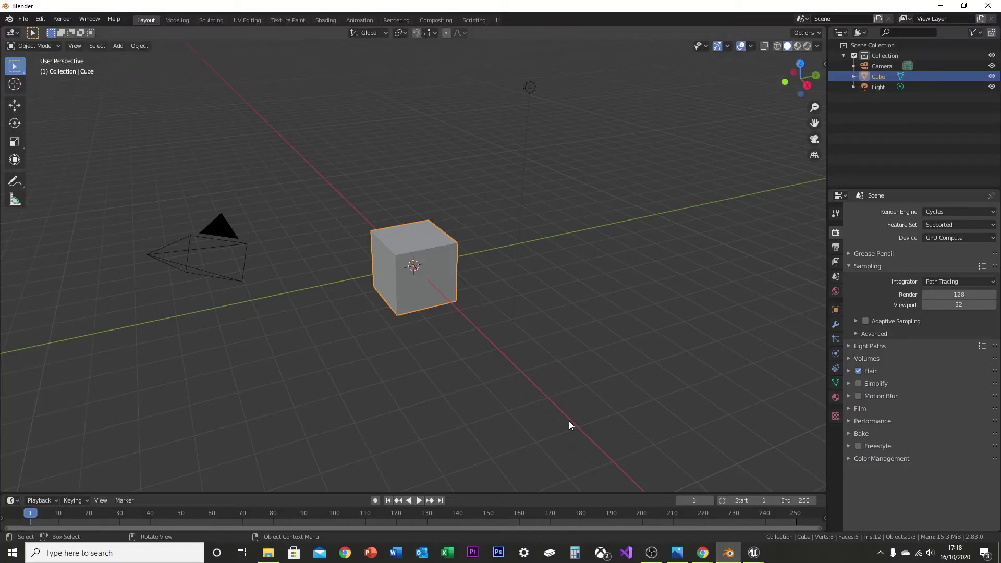
{"action": "left_click", "coordinate": [207, 138]}
{"action": "left_click", "coordinate": [41, 19]}
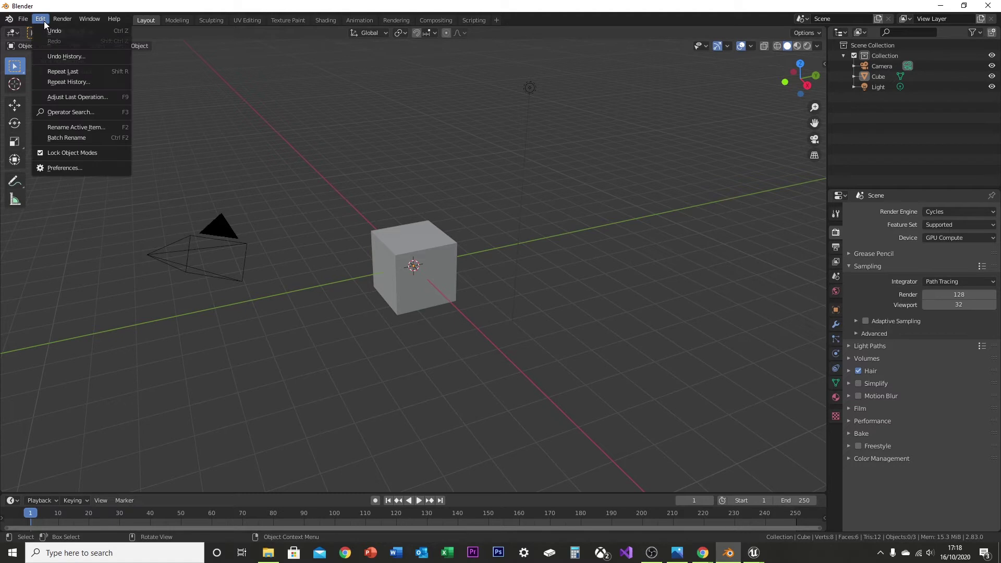
{"action": "left_click", "coordinate": [66, 168]}
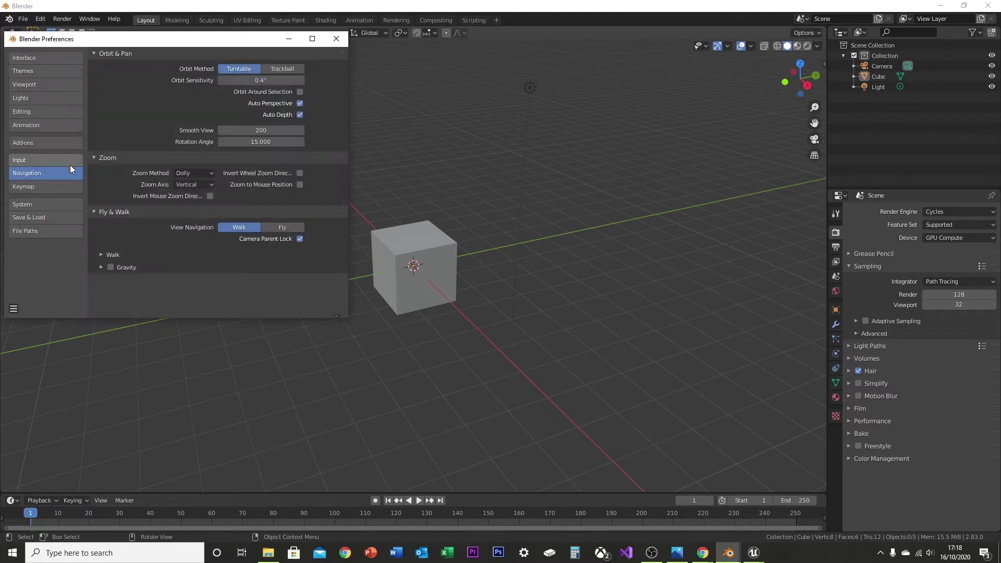
{"action": "left_click", "coordinate": [47, 141]}
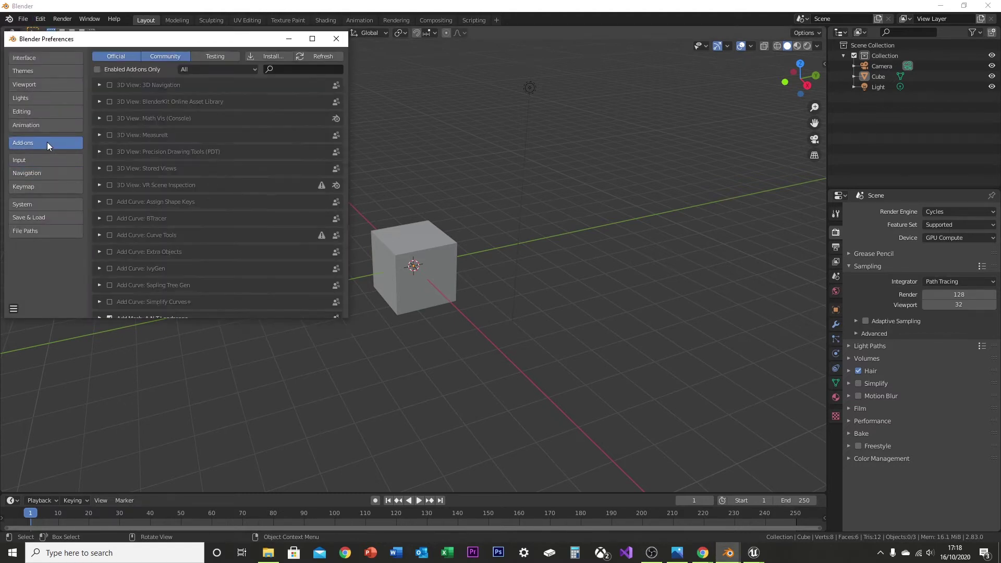
{"action": "left_click", "coordinate": [261, 56]}
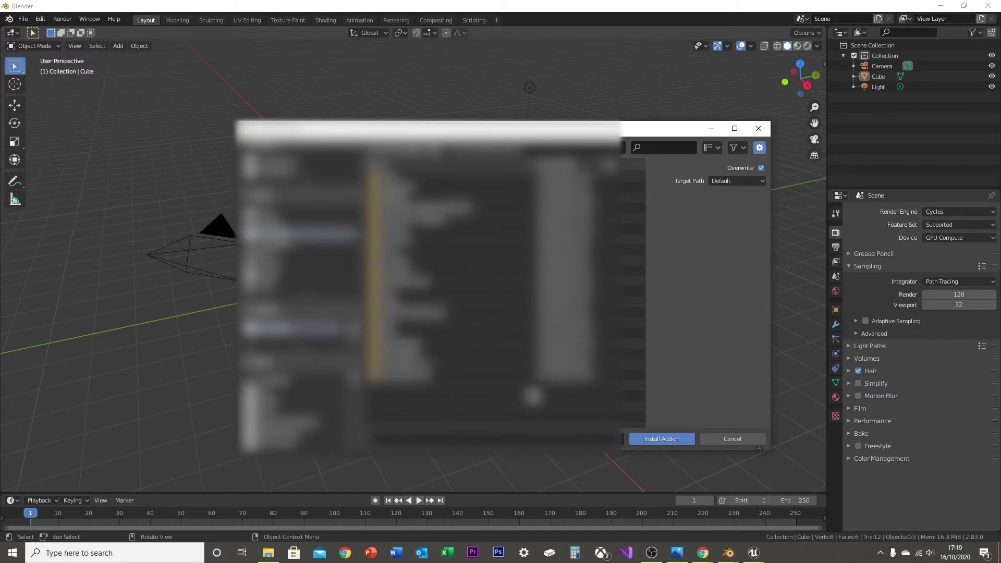
{"action": "left_click", "coordinate": [759, 128]}
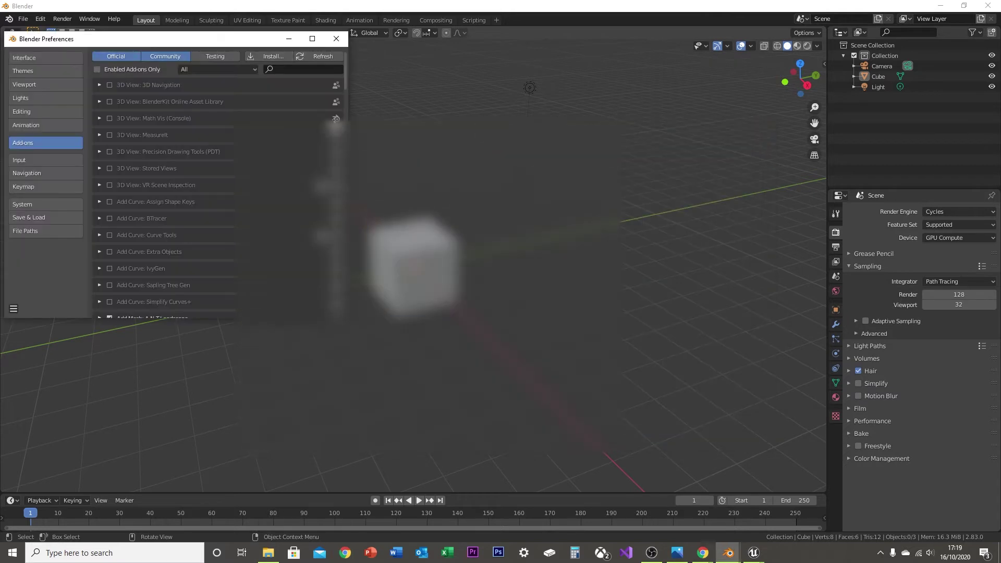
{"action": "scroll", "coordinate": [252, 157], "scroll_direction": "down", "scroll_amount": 20}
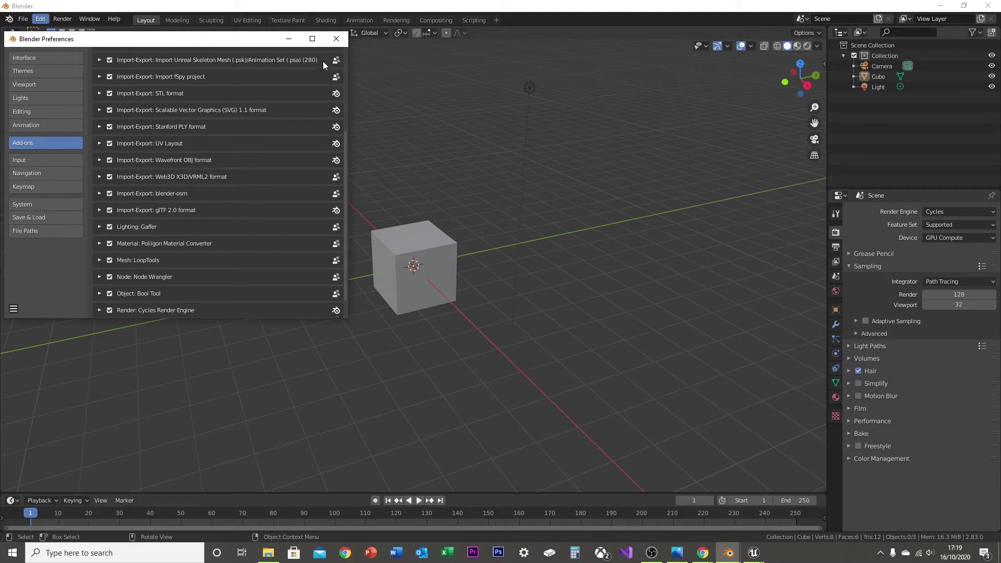
{"action": "left_click", "coordinate": [336, 39]}
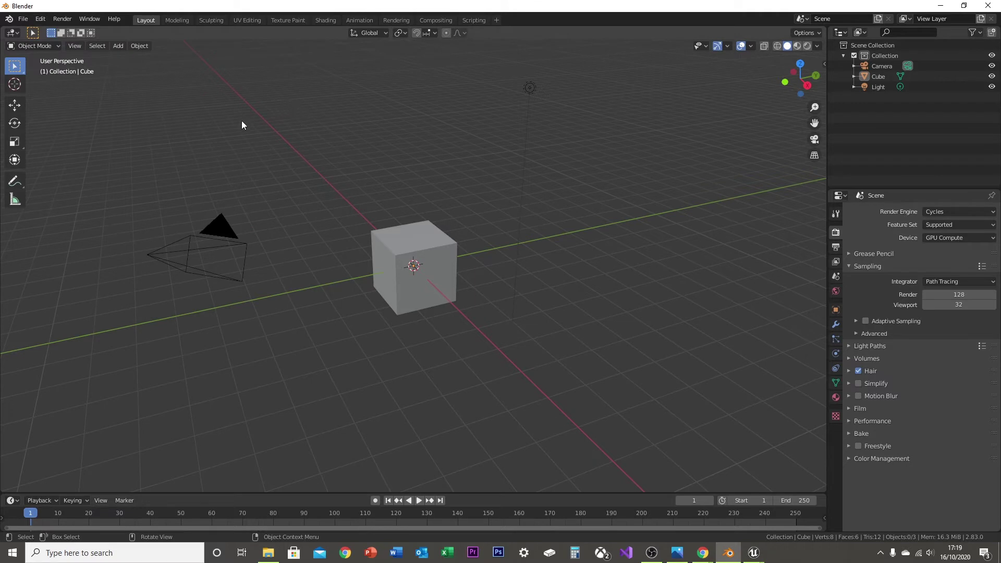
Try importing StormTrooper_rig.psk as a Skeleton Mesh and inspect the model and its bones
{"action": "left_click", "coordinate": [22, 19]}
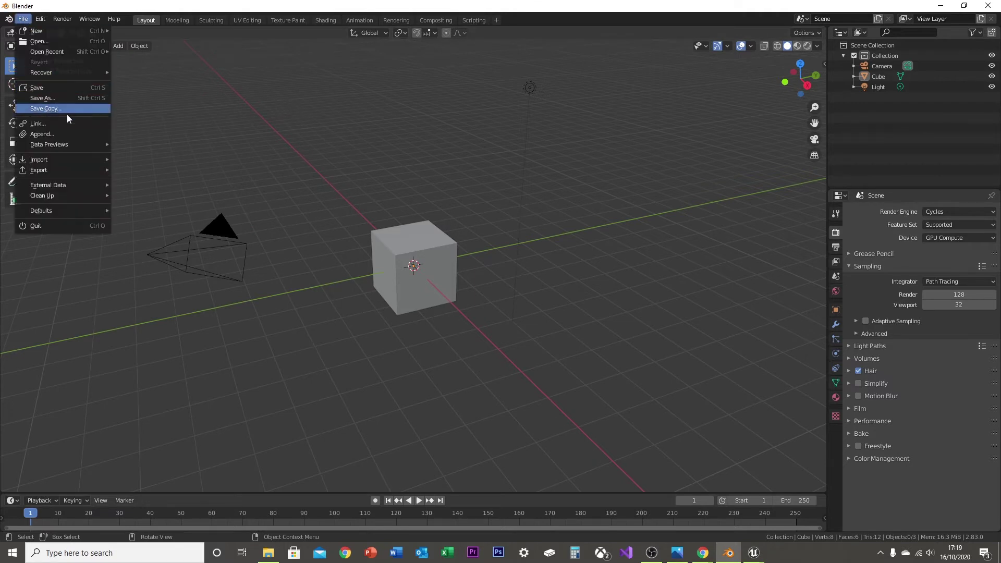
{"action": "mouse_move", "coordinate": [63, 156]}
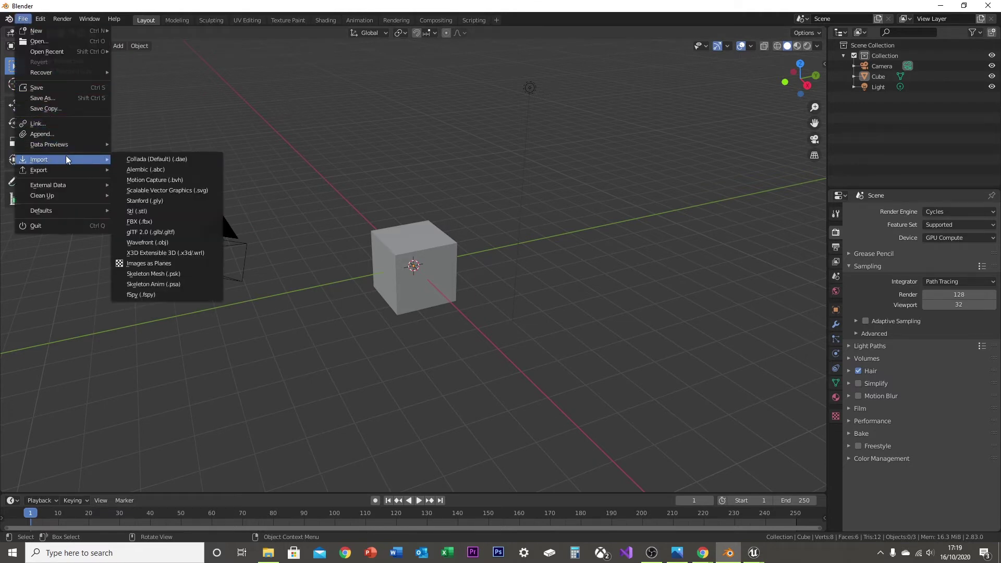
{"action": "left_click", "coordinate": [179, 274]}
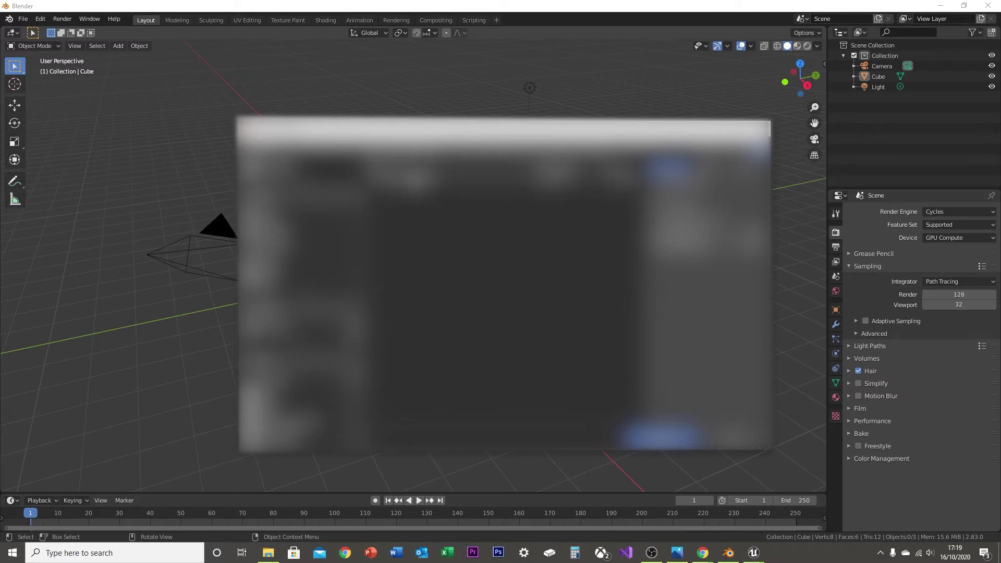
{"action": "double_click", "coordinate": [409, 266]}
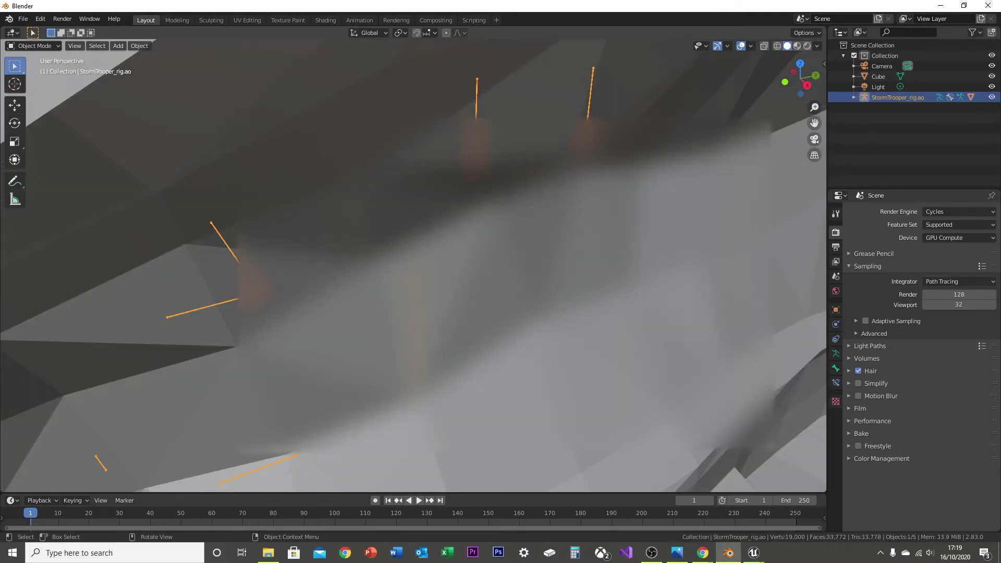
{"action": "scroll", "coordinate": [462, 219], "scroll_direction": "down", "scroll_amount": 10}
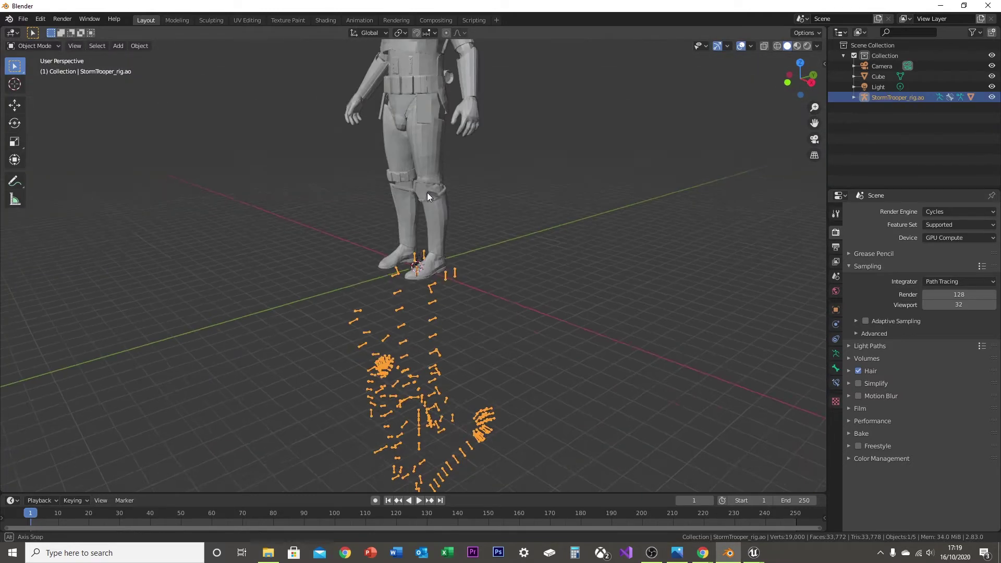
{"action": "scroll", "coordinate": [453, 316], "scroll_direction": "down", "scroll_amount": 3}
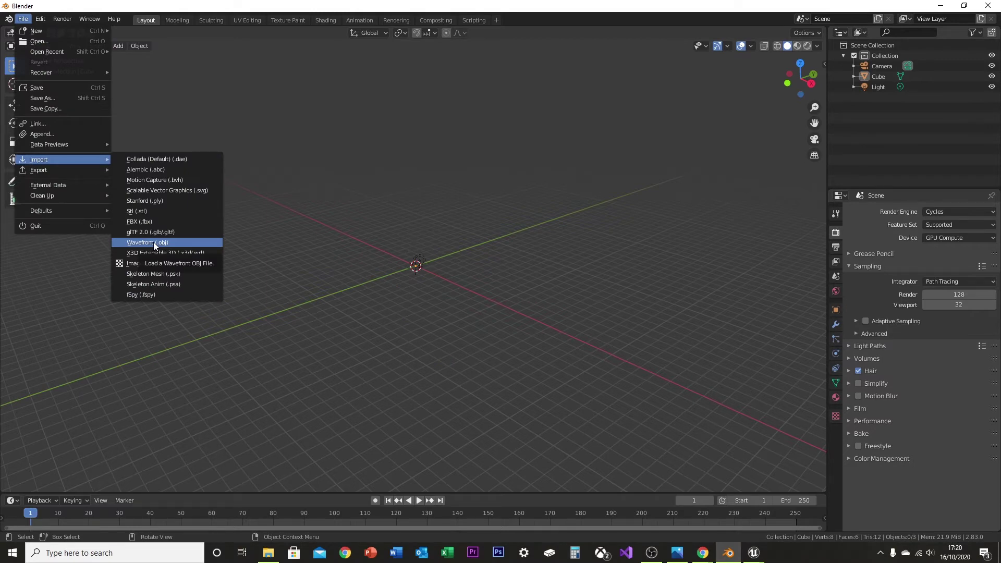
Import StormTrooper_rig.psk as a Skeleton Mesh with Don't invert root bone enabled and frame the imported model
{"action": "left_click", "coordinate": [166, 277]}
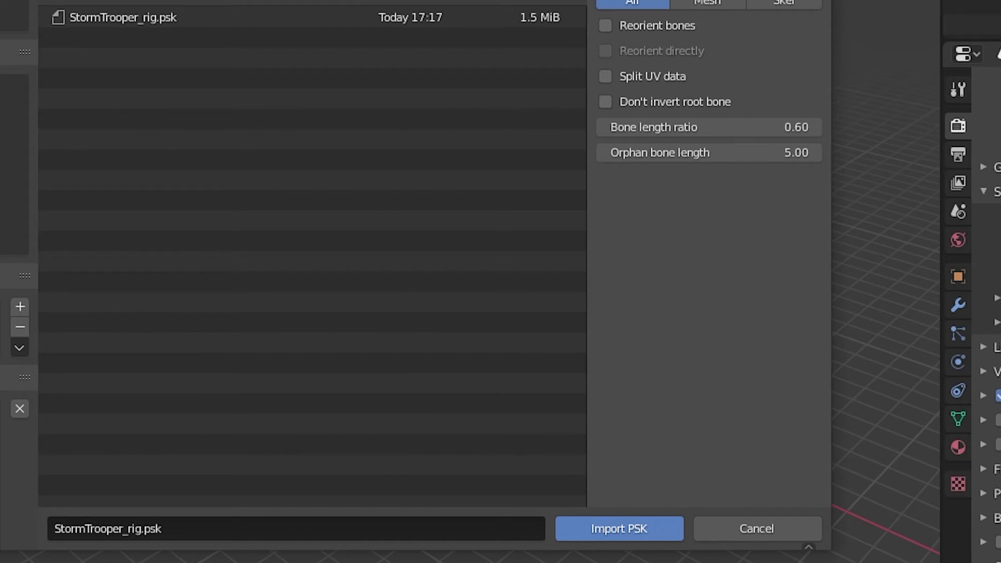
{"action": "left_click", "coordinate": [242, 20]}
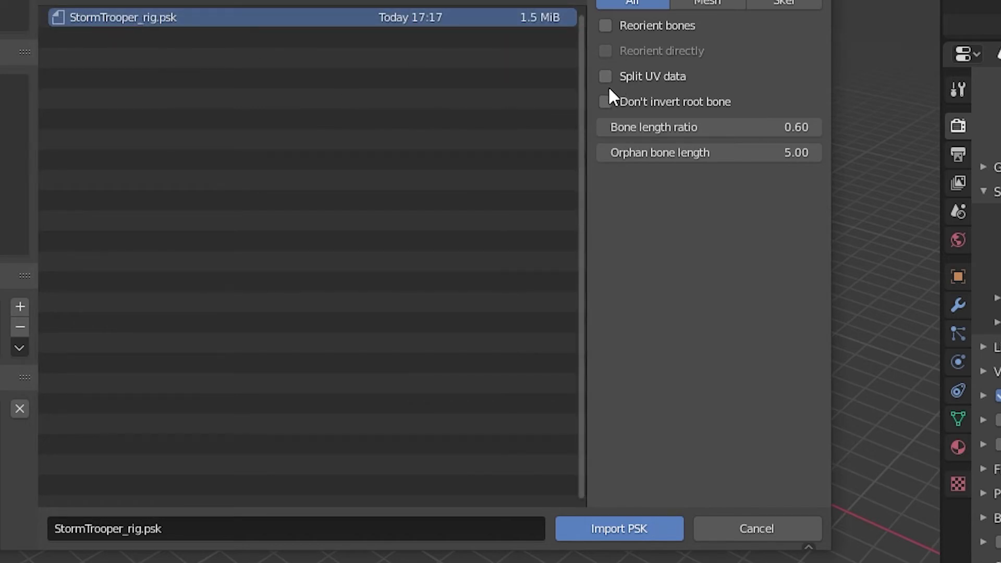
{"action": "left_click", "coordinate": [606, 101]}
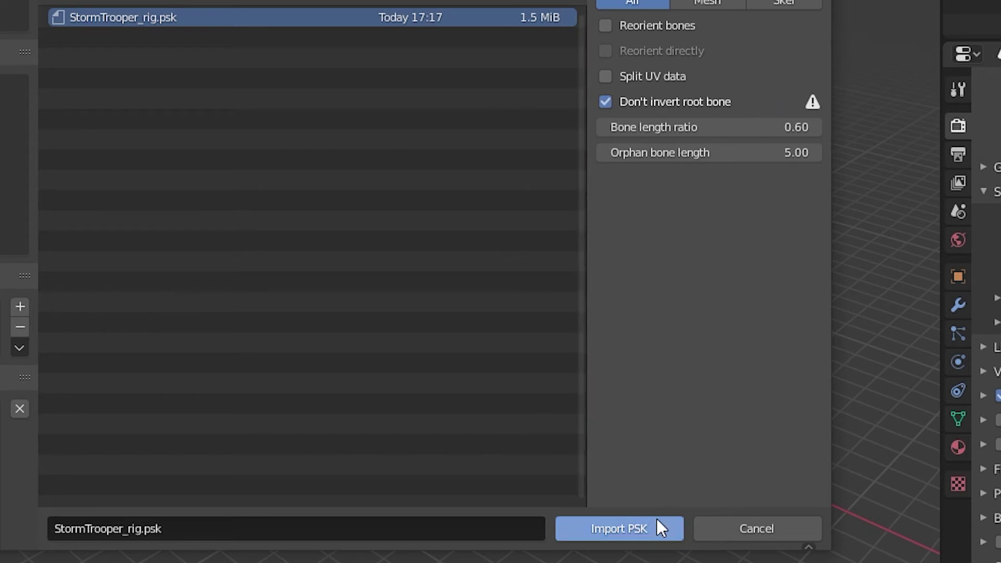
{"action": "left_click", "coordinate": [621, 526]}
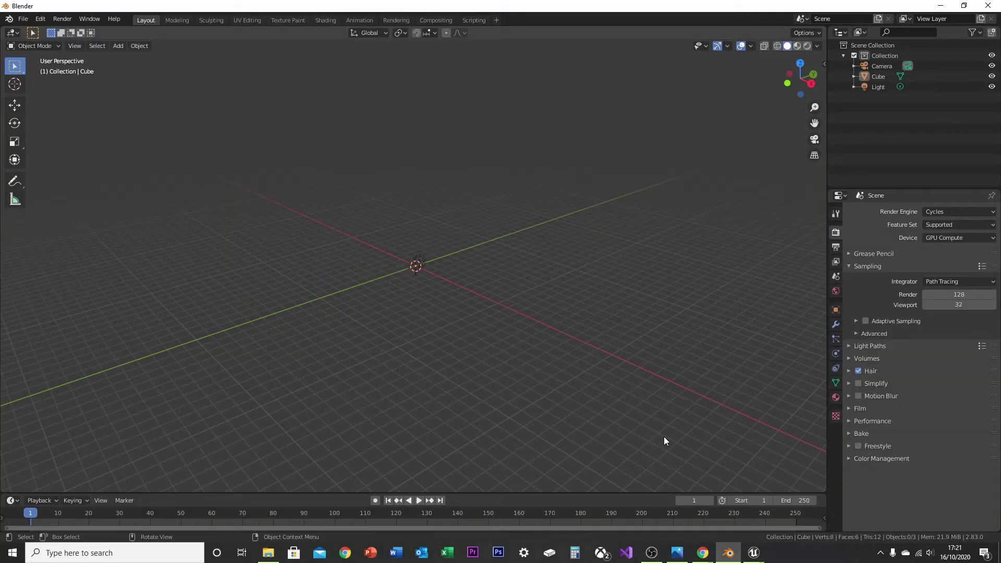
{"action": "middle_click_drag", "start_coordinate": [488, 275], "coordinate": [537, 193]}
{"action": "scroll", "coordinate": [423, 195], "scroll_direction": "up", "scroll_amount": 4}
{"action": "key", "text": "KP_Decimal"}
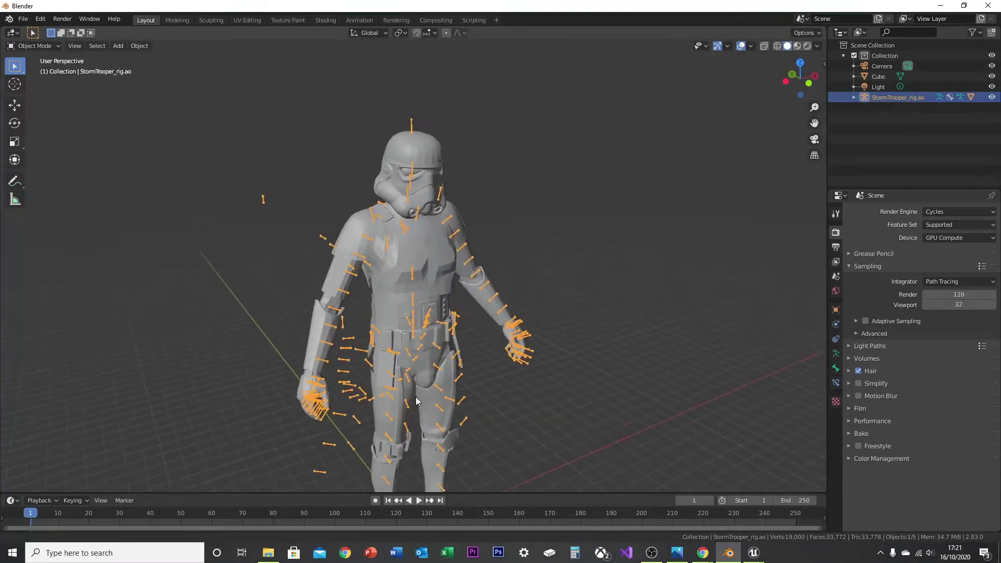
{"action": "scroll", "coordinate": [448, 237], "scroll_direction": "up", "scroll_amount": 5}
Select the stormtrooper mesh instead of its armature and apply Shade Smooth to it
{"action": "right_click", "coordinate": [448, 236]}
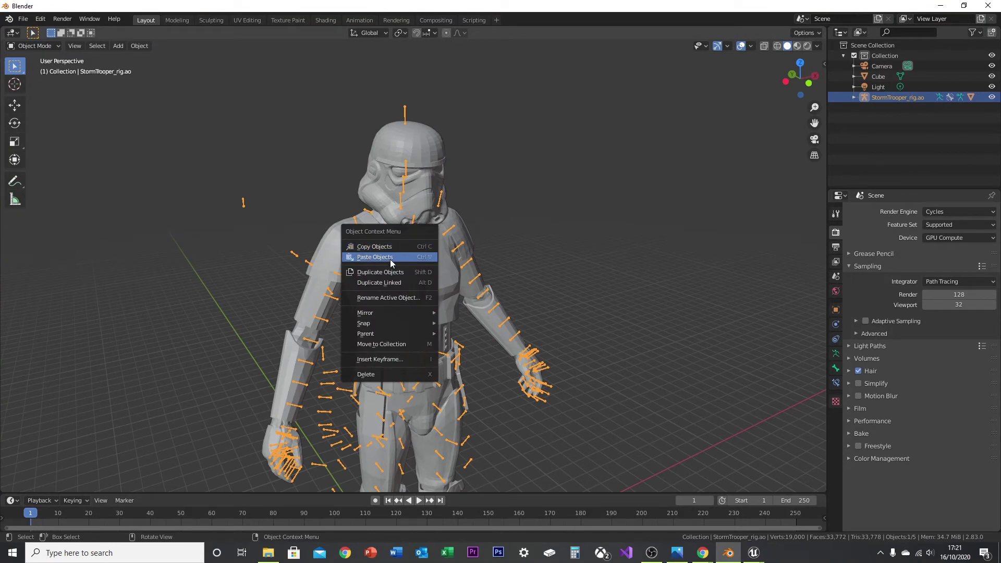
{"action": "left_click", "coordinate": [448, 191]}
{"action": "scroll", "coordinate": [448, 191], "scroll_direction": "down", "scroll_amount": 1}
{"action": "left_click", "coordinate": [425, 147]}
{"action": "right_click", "coordinate": [422, 251]}
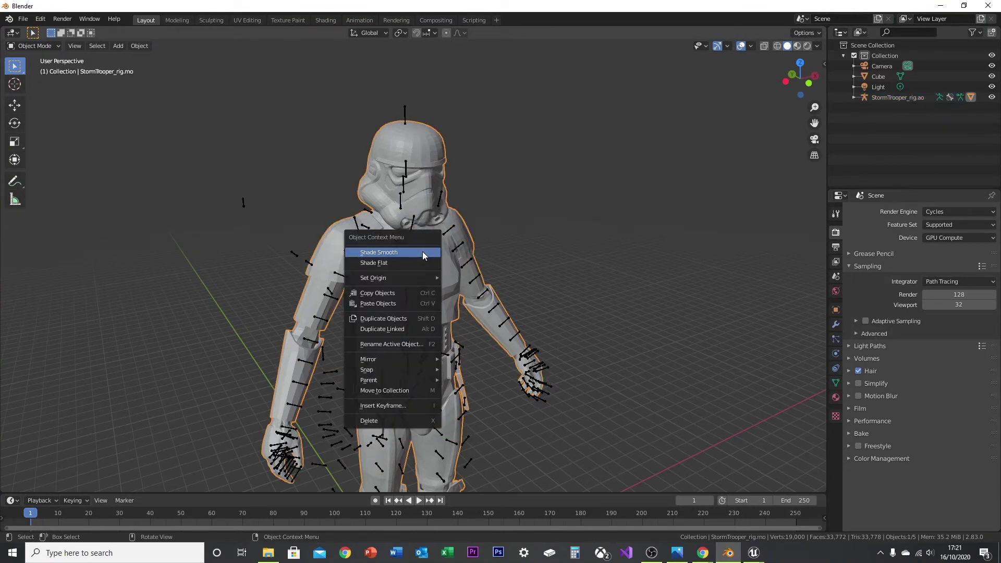
{"action": "left_click", "coordinate": [414, 252]}
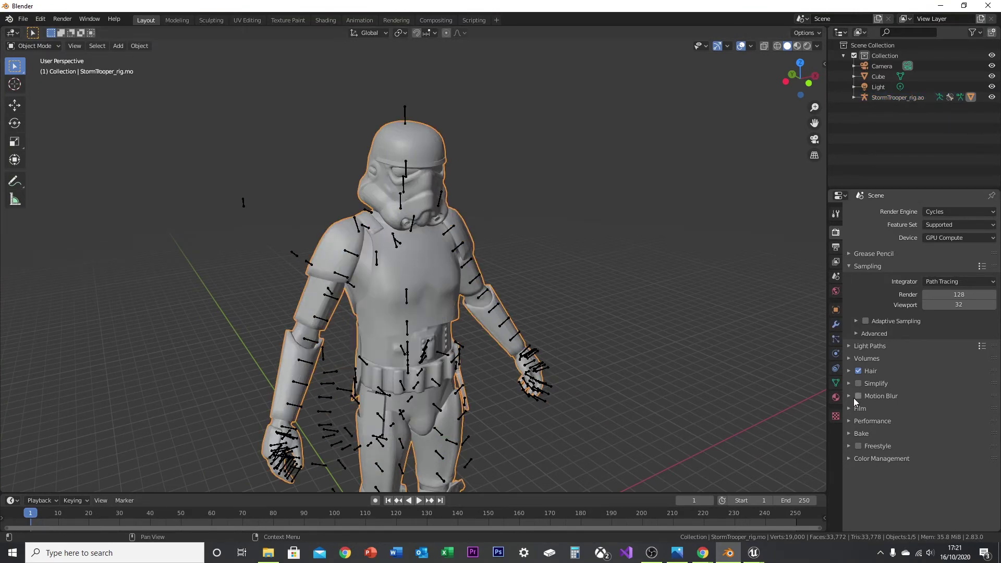
Enable Auto Smooth in the normals settings of the stormtrooper mesh
{"action": "left_click", "coordinate": [835, 383]}
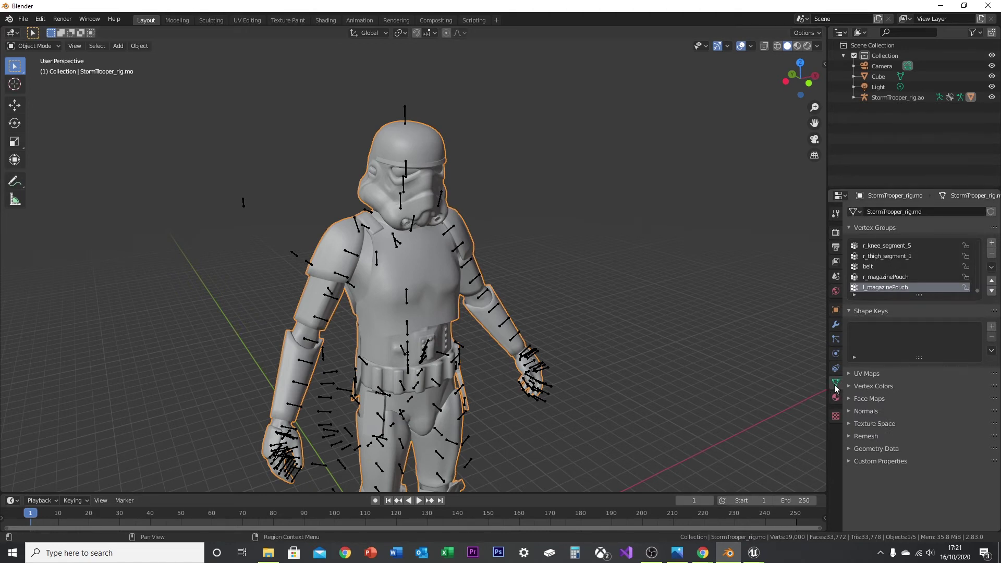
{"action": "left_click", "coordinate": [852, 413]}
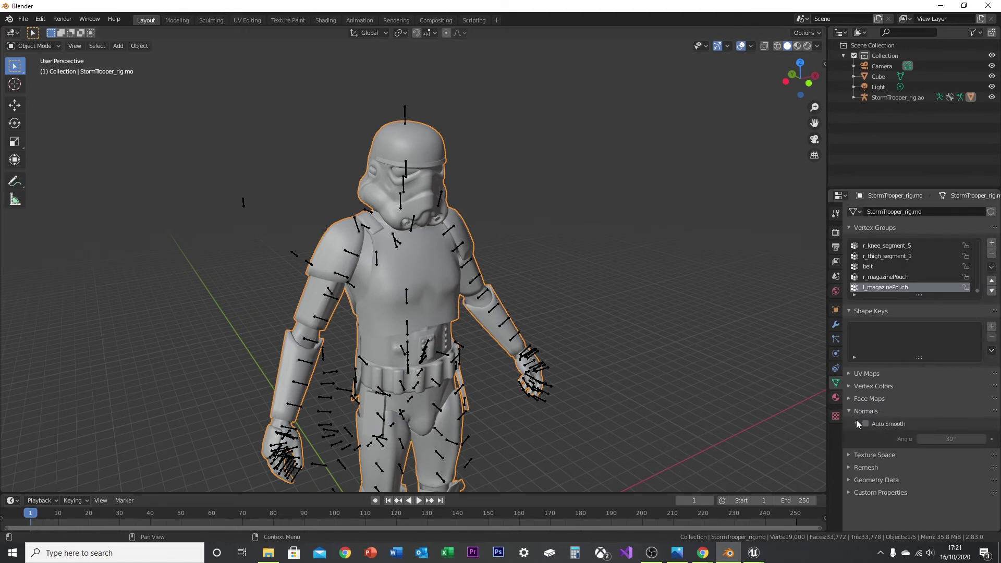
{"action": "left_click", "coordinate": [864, 423]}
{"action": "left_click", "coordinate": [669, 333]}
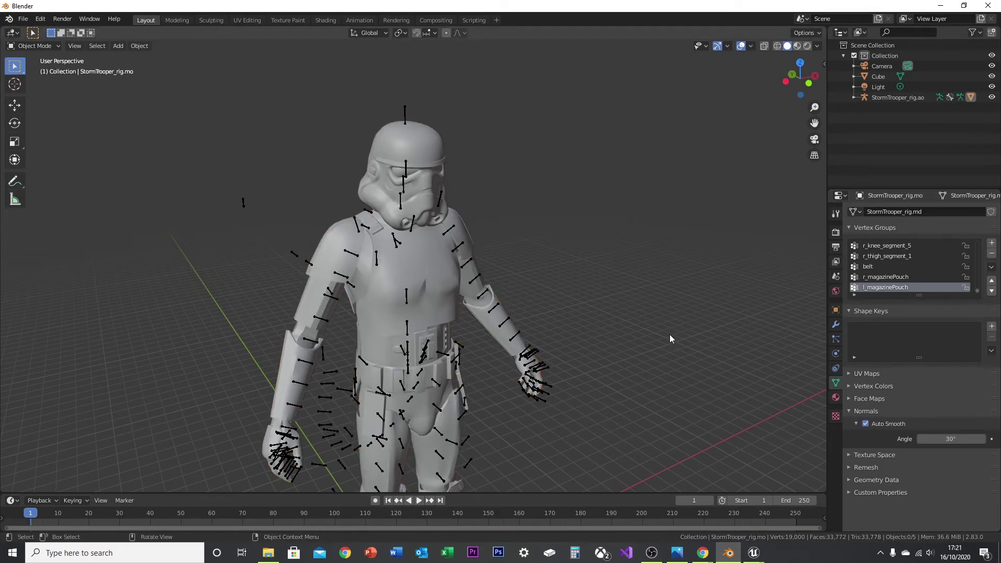
{"action": "middle_click_drag", "start_coordinate": [670, 338], "coordinate": [625, 315]}
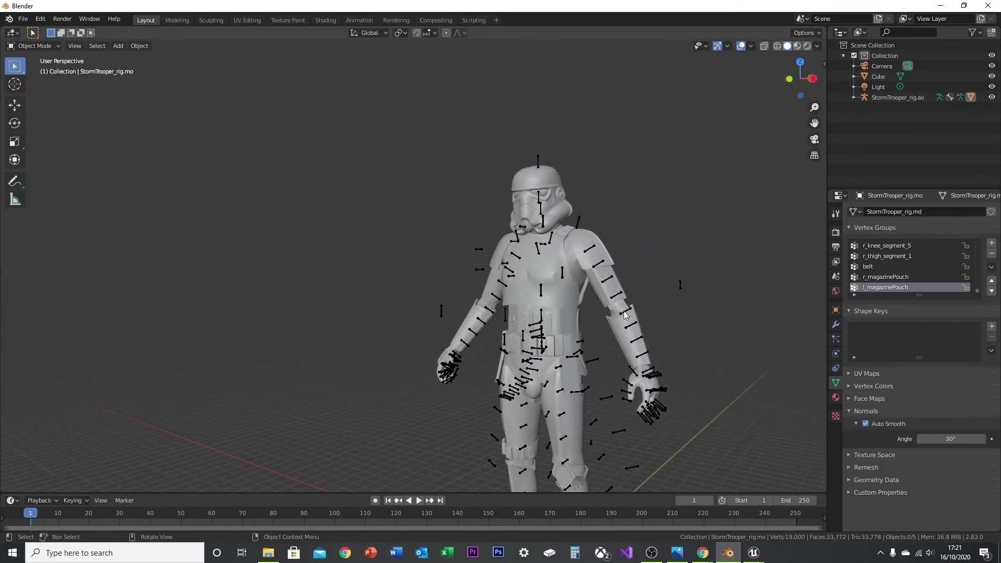
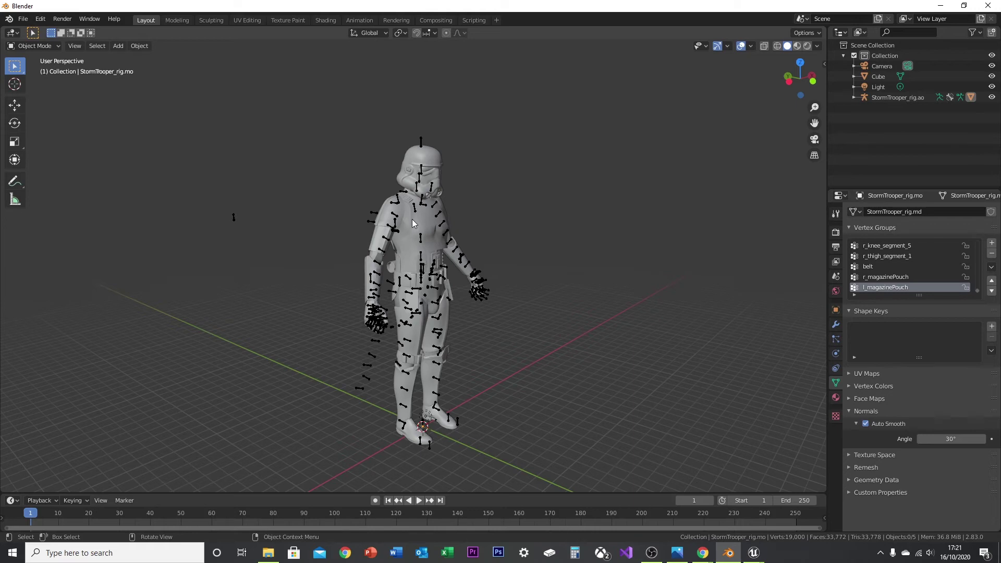
Hide the StormTrooper_rig armature and select the stormtrooper mesh
{"action": "left_click", "coordinate": [443, 213]}
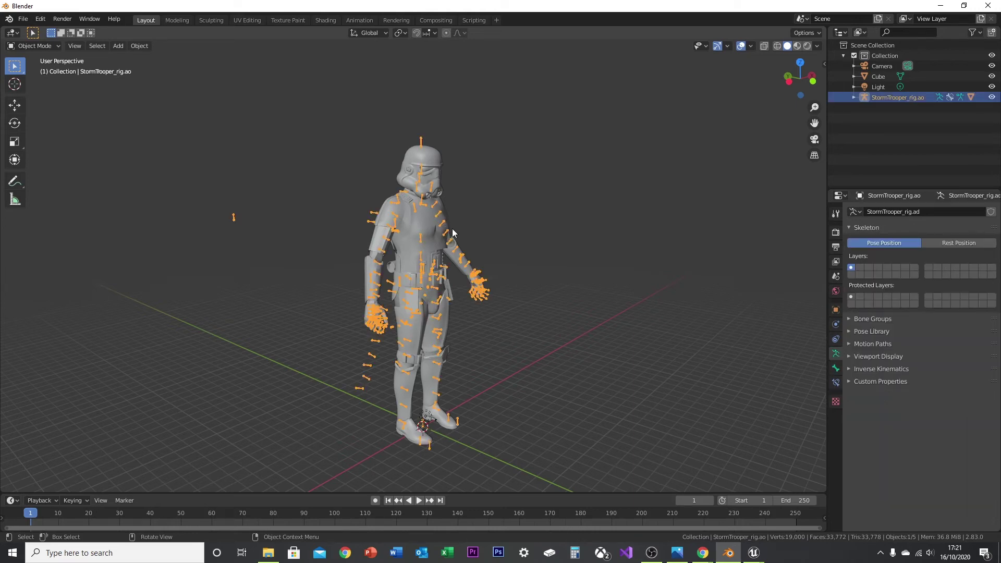
{"action": "key", "text": "h"}
{"action": "left_click", "coordinate": [439, 231]}
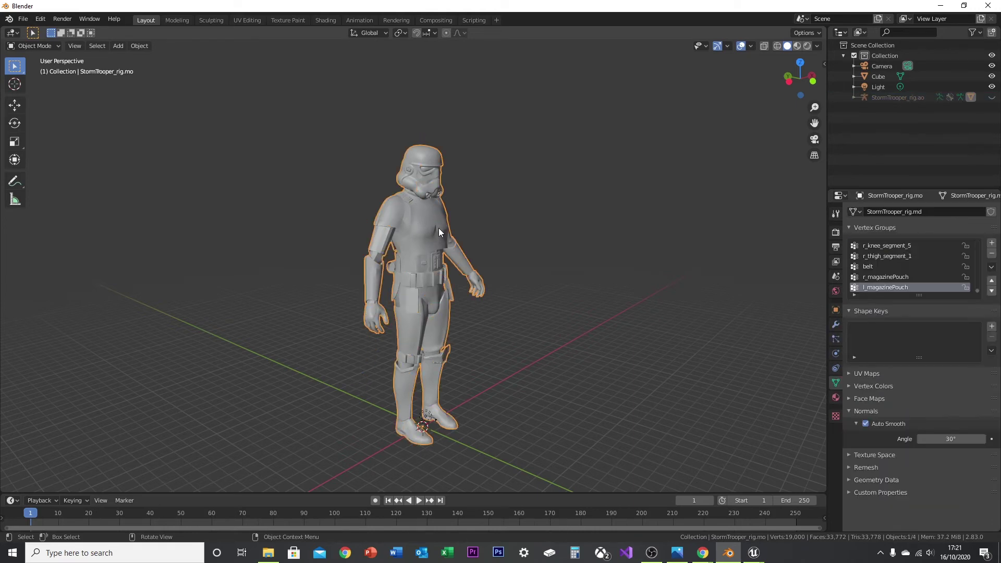
{"action": "middle_click_drag", "start_coordinate": [513, 239], "coordinate": [470, 235]}
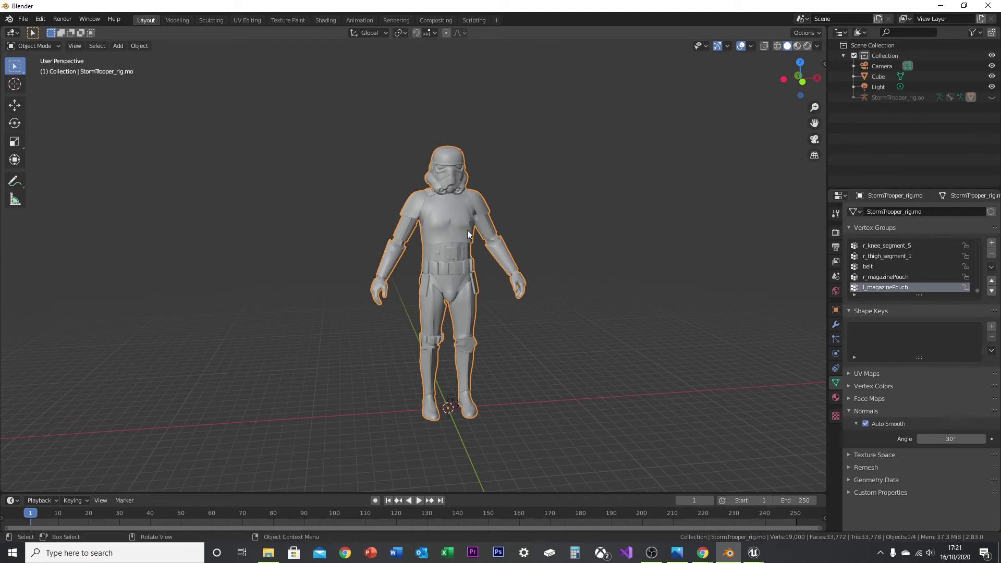
Switch the viewport to Material Preview, split it in two, and turn one half into a Shader Editor without its sidebar
{"action": "left_click", "coordinate": [797, 46]}
{"action": "left_click", "coordinate": [12, 33]}
{"action": "left_click", "coordinate": [44, 186]}
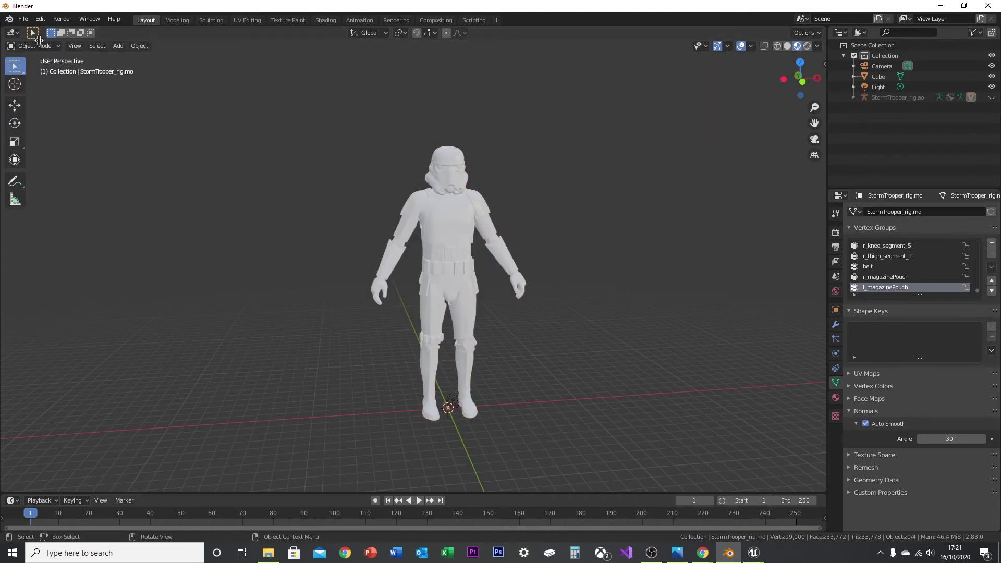
{"action": "left_click_drag", "start_coordinate": [2, 28], "coordinate": [357, 156]}
{"action": "left_click", "coordinate": [12, 33]}
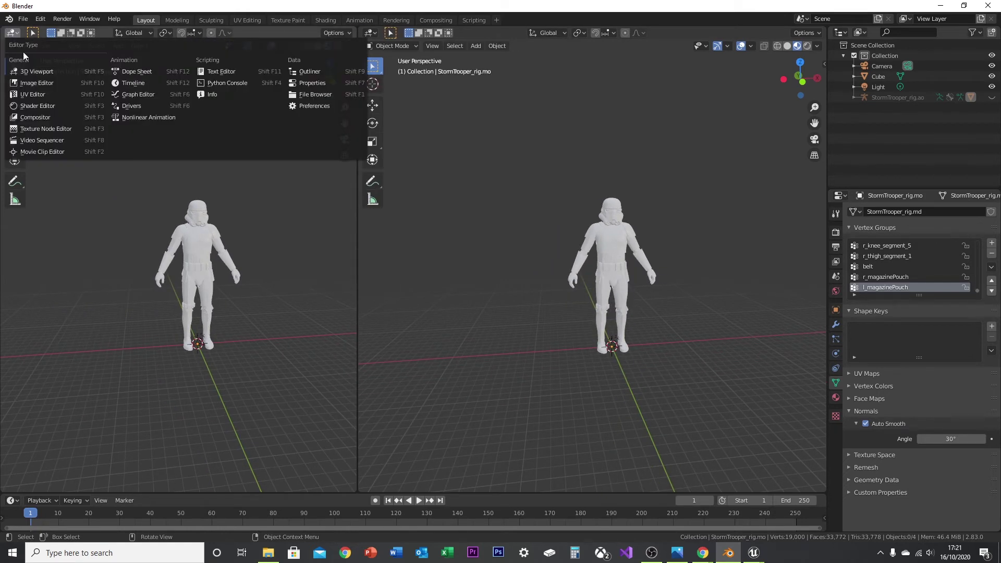
{"action": "left_click", "coordinate": [52, 108]}
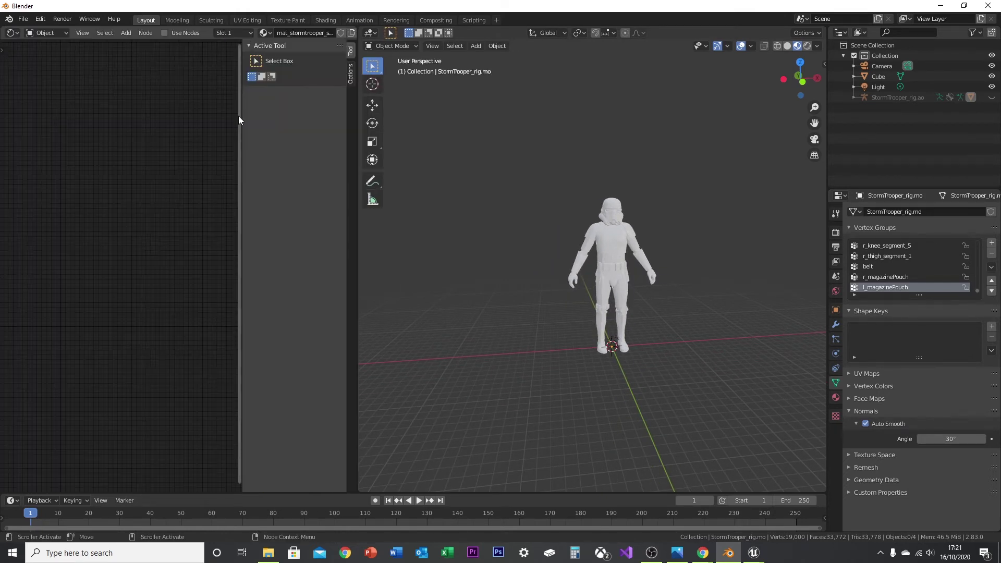
{"action": "key", "text": "n"}
Enable Use Nodes for the mat_stormtrooper_skin00 material and bring its Principled BSDF node into view
{"action": "left_click", "coordinate": [836, 397]}
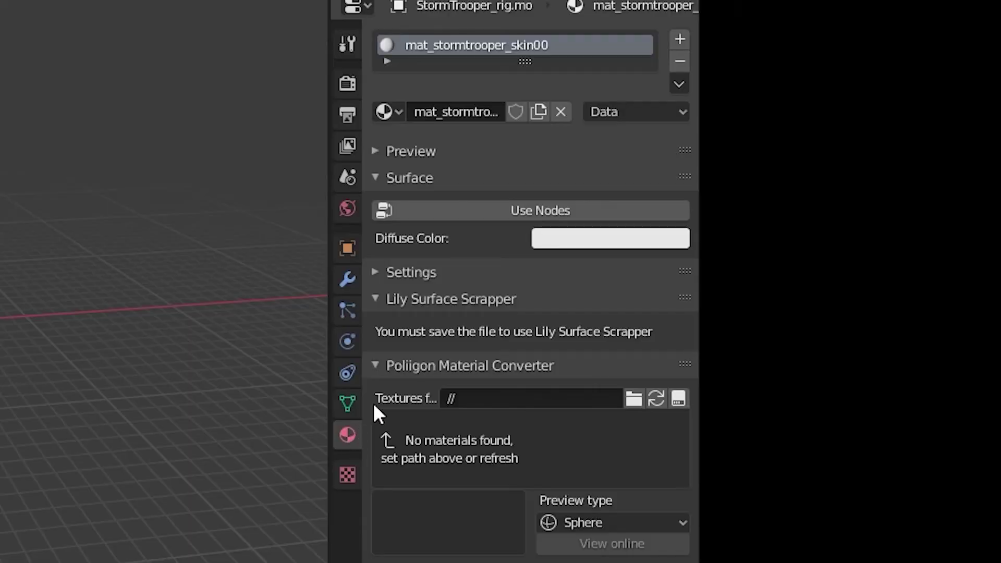
{"action": "left_click", "coordinate": [495, 211]}
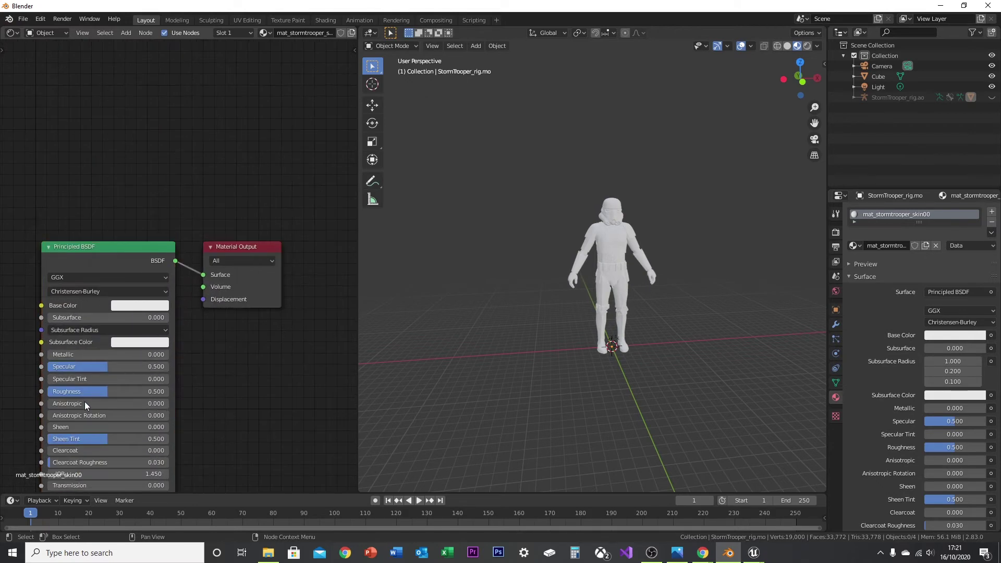
{"action": "middle_click_drag", "start_coordinate": [89, 399], "coordinate": [222, 266]}
{"action": "scroll", "coordinate": [222, 265], "scroll_direction": "down", "scroll_amount": 2}
{"action": "scroll", "coordinate": [222, 266], "scroll_direction": "down", "scroll_amount": 1}
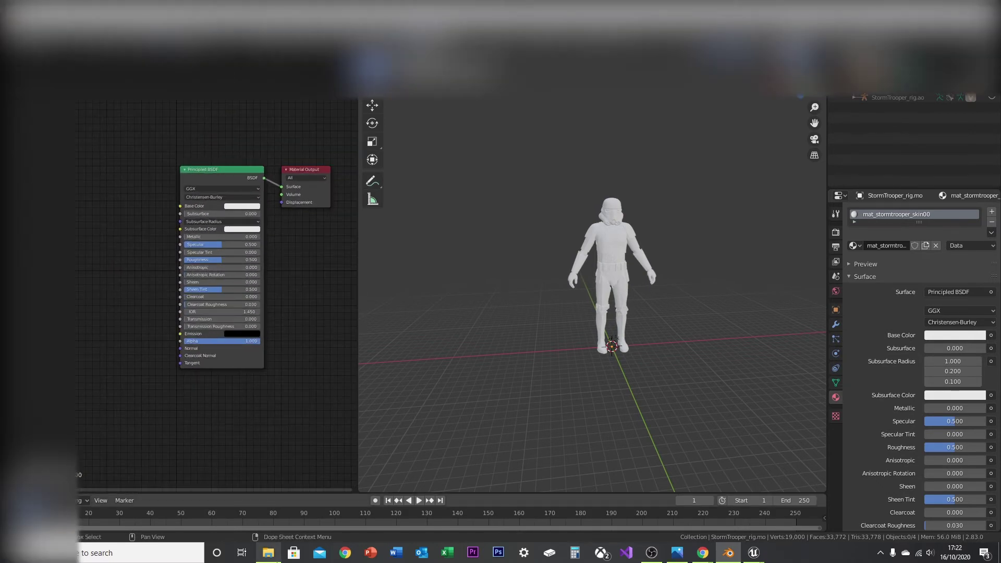
Add stormtrooper_C.tga, stormtrooper_N.tga and stormtrooper_RMA.tga from the file browser to the Shader Editor as image texture nodes
{"action": "left_click", "coordinate": [269, 555]}
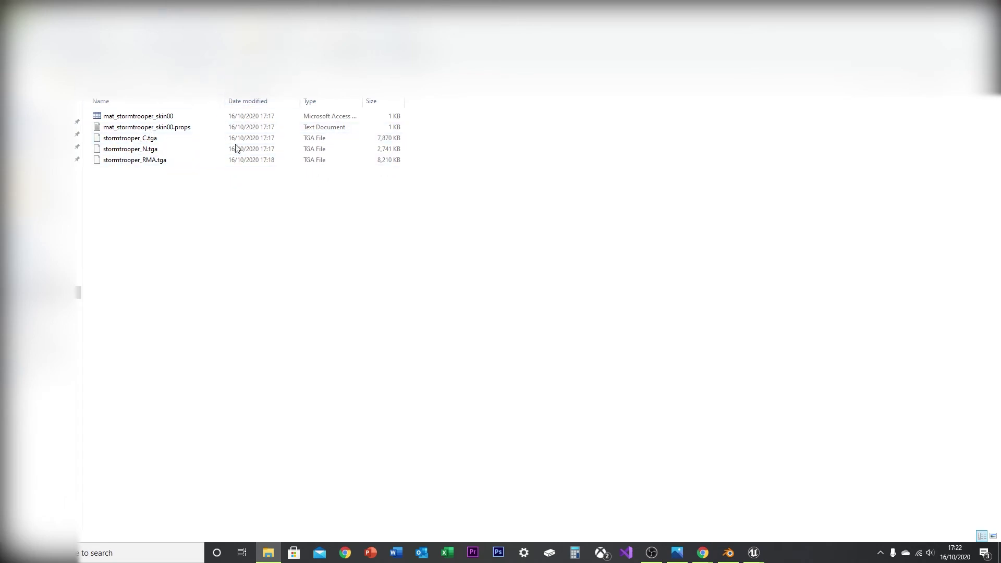
{"action": "left_click", "coordinate": [177, 160]}
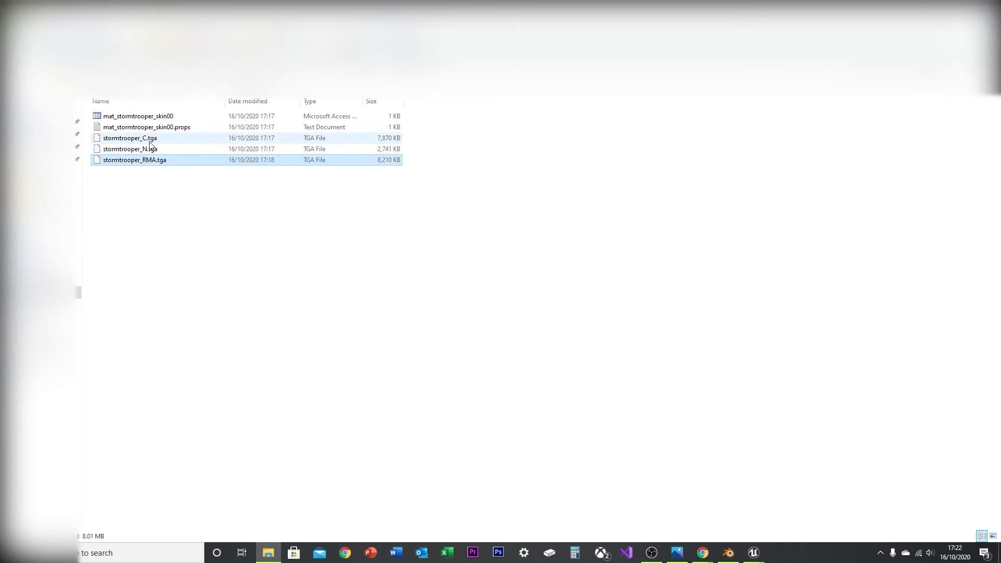
{"action": "left_click", "coordinate": [967, 4]}
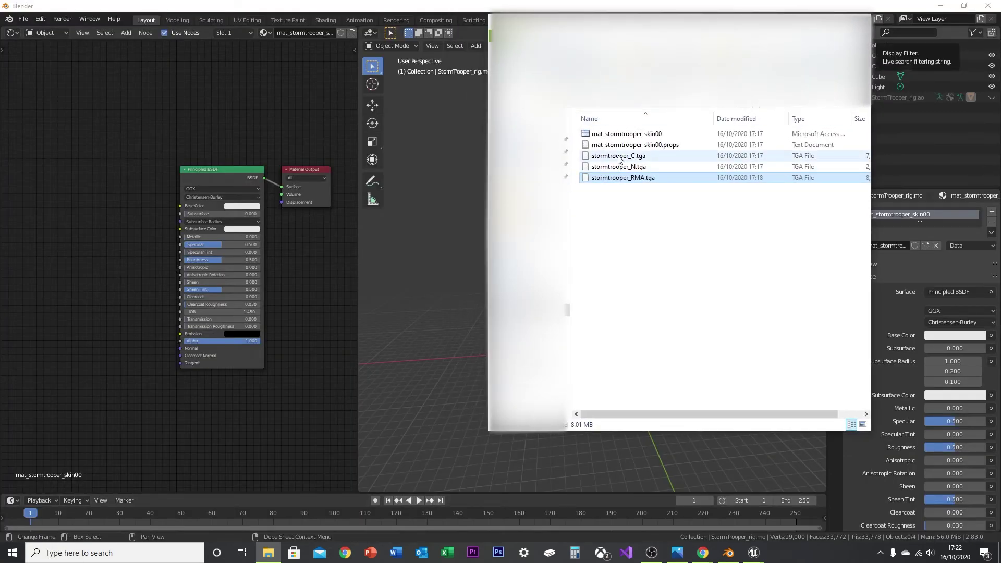
{"action": "left_click_drag", "start_coordinate": [618, 156], "coordinate": [352, 204]}
{"action": "left_click_drag", "start_coordinate": [38, 146], "coordinate": [37, 146]}
{"action": "left_click_drag", "start_coordinate": [636, 167], "coordinate": [237, 329]}
{"action": "left_click_drag", "start_coordinate": [102, 427], "coordinate": [102, 427]}
{"action": "left_click_drag", "start_coordinate": [620, 177], "coordinate": [323, 256]}
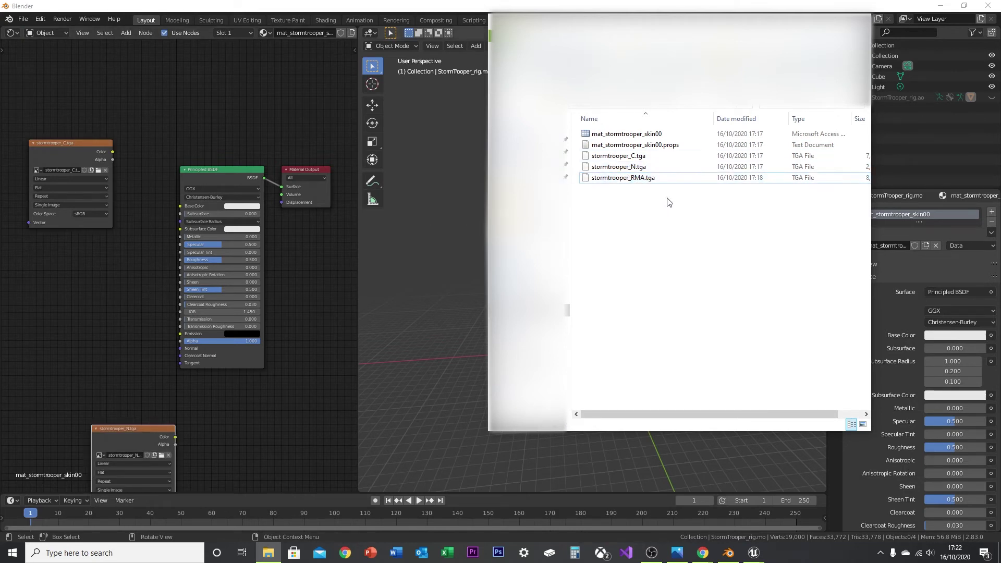
{"action": "left_click_drag", "start_coordinate": [656, 180], "coordinate": [414, 213]}
{"action": "left_click_drag", "start_coordinate": [61, 309], "coordinate": [61, 308]}
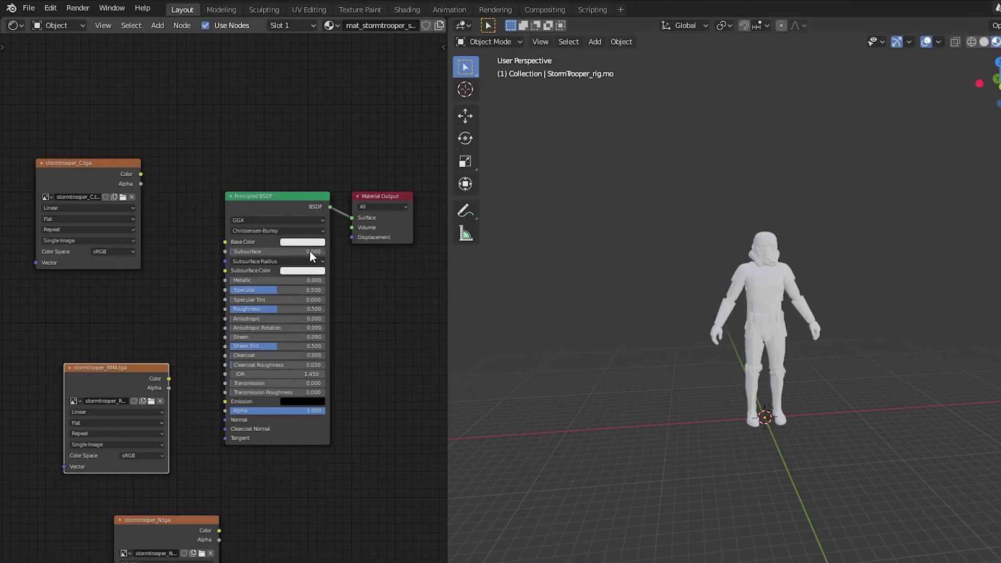
Connect stormtrooper_C.tga's Color to Base Color, and stormtrooper_RMA.tga's Color to both Metallic and Roughness of the Principled BSDF
{"action": "scroll", "coordinate": [158, 219], "scroll_direction": "up", "scroll_amount": 2}
{"action": "scroll", "coordinate": [126, 212], "scroll_direction": "down", "scroll_amount": 1}
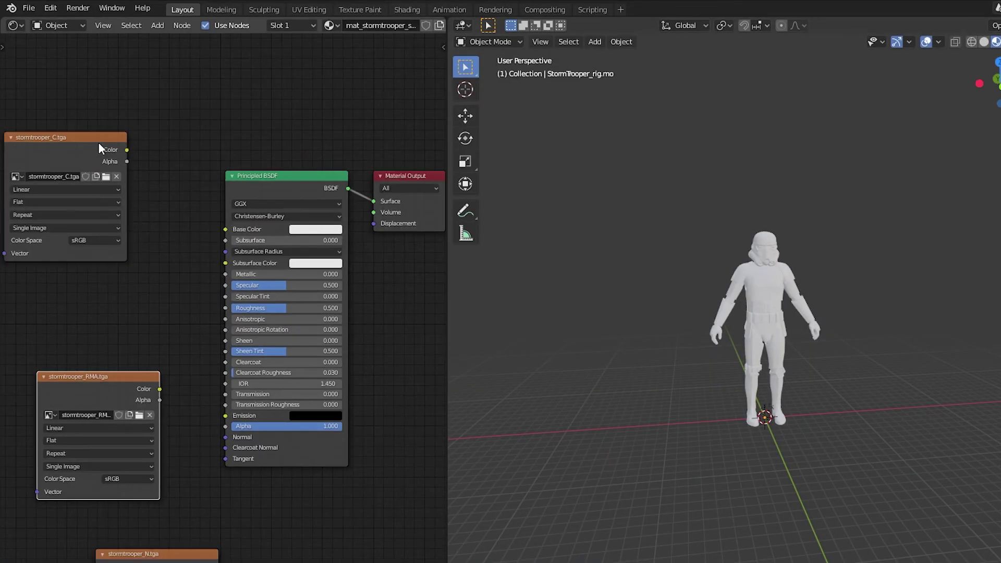
{"action": "left_click_drag", "start_coordinate": [126, 150], "coordinate": [221, 232]}
{"action": "mouse_move", "coordinate": [162, 189]}
{"action": "left_mouse_down"}
{"action": "mouse_move", "coordinate": [301, 136]}
{"action": "mouse_move", "coordinate": [321, 105]}
{"action": "left_mouse_up"}
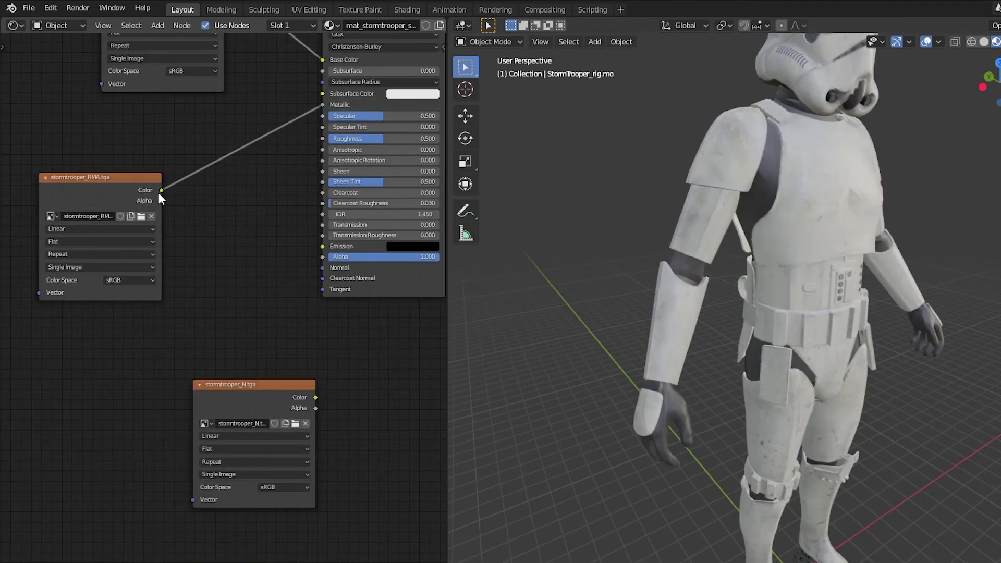
{"action": "left_click_drag", "start_coordinate": [163, 191], "coordinate": [323, 138]}
Set the color space of the stormtrooper_RMA.tga and stormtrooper_N.tga textures to Non-Color, placing the N texture below the RMA texture
{"action": "left_click", "coordinate": [117, 279]}
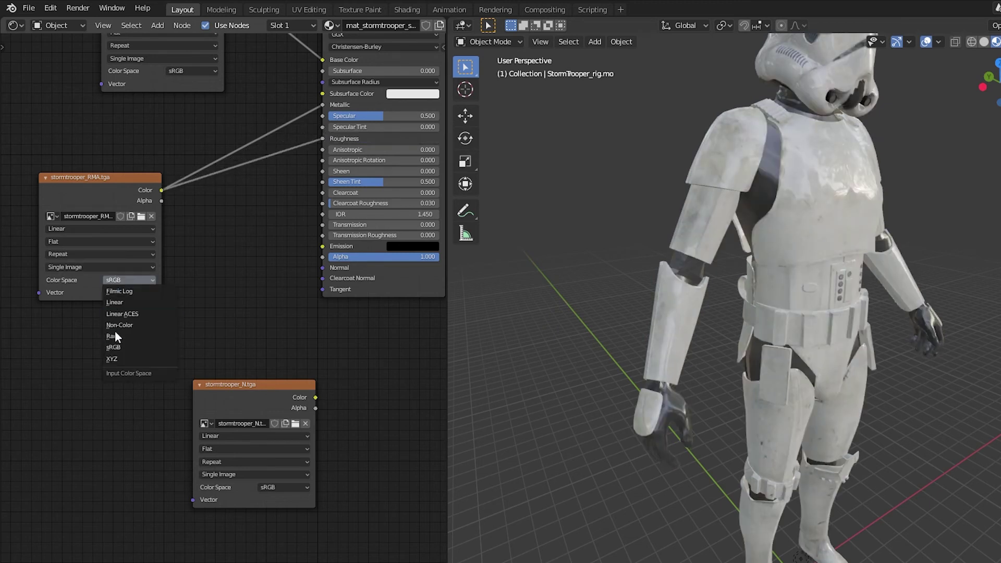
{"action": "left_click", "coordinate": [121, 326]}
{"action": "left_click_drag", "start_coordinate": [240, 384], "coordinate": [93, 332]}
{"action": "left_click", "coordinate": [137, 434]}
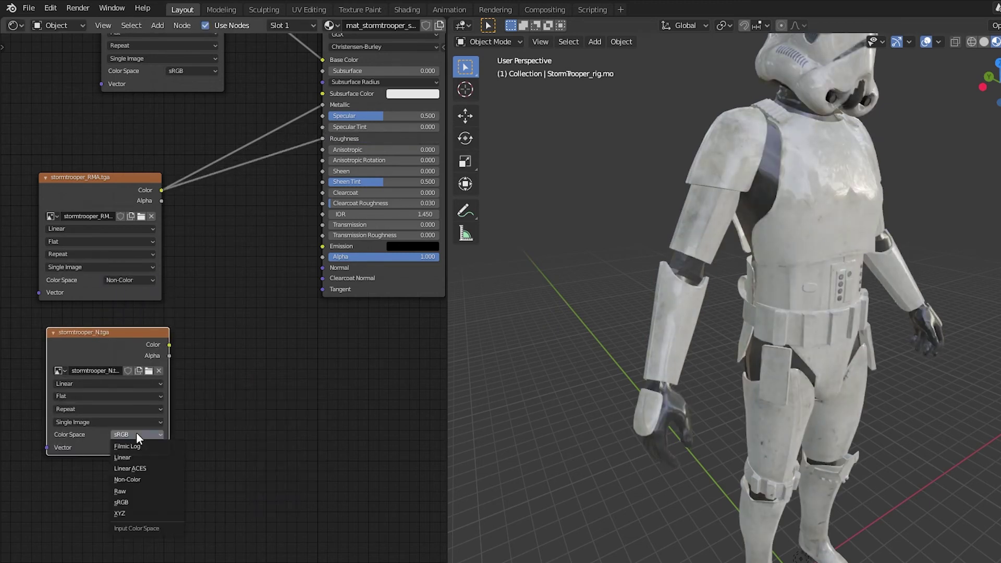
{"action": "left_click", "coordinate": [138, 479]}
Add a Normal Map node and connect stormtrooper_N.tga's Color through it to the Principled BSDF's Normal input
{"action": "key", "text": "shift+a"}
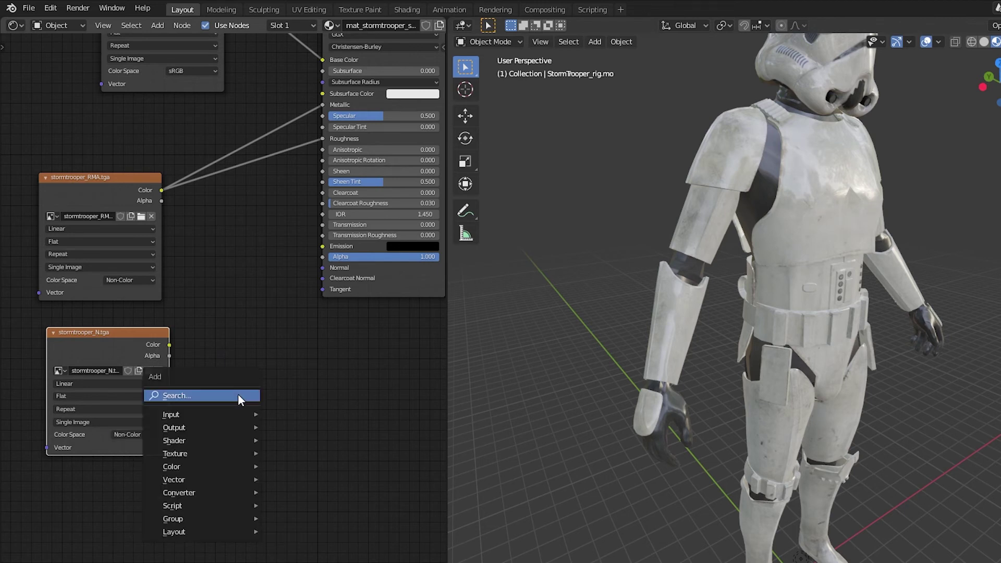
{"action": "left_click", "coordinate": [238, 395]}
{"action": "type", "text": "norm"}
{"action": "key", "text": "Down"}
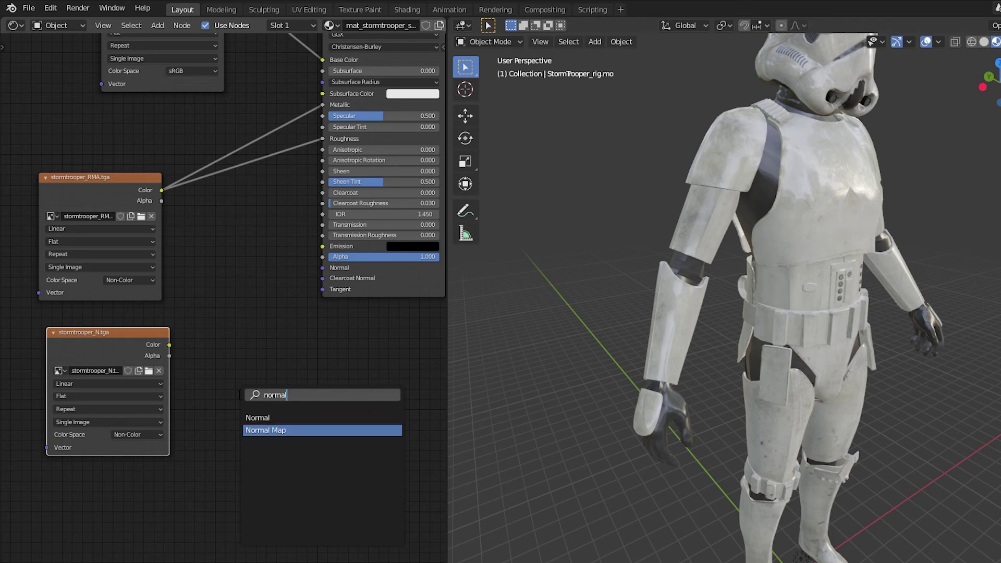
{"action": "key", "text": "Return"}
{"action": "left_click_drag", "start_coordinate": [300, 288], "coordinate": [322, 267]}
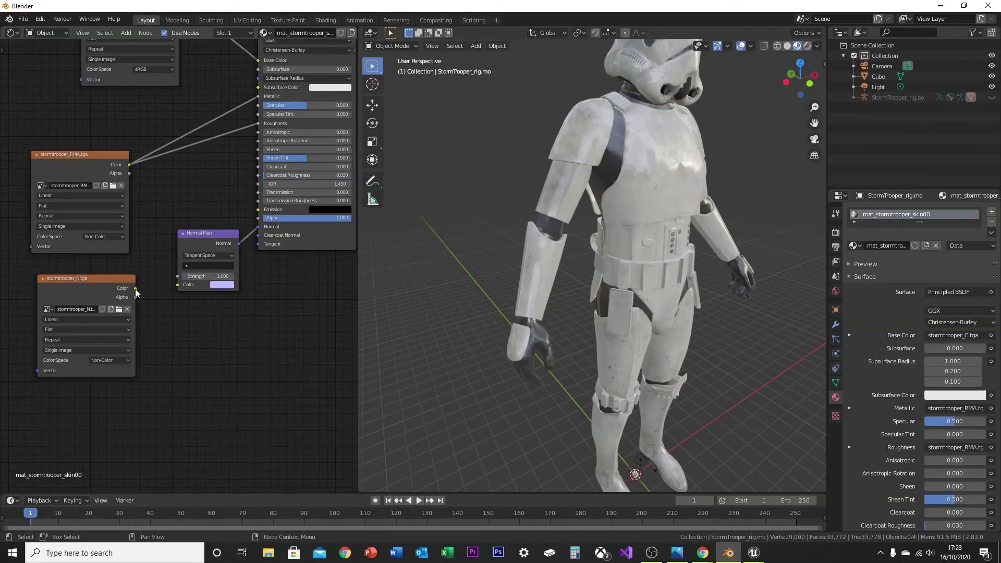
{"action": "left_click_drag", "start_coordinate": [135, 289], "coordinate": [179, 285]}
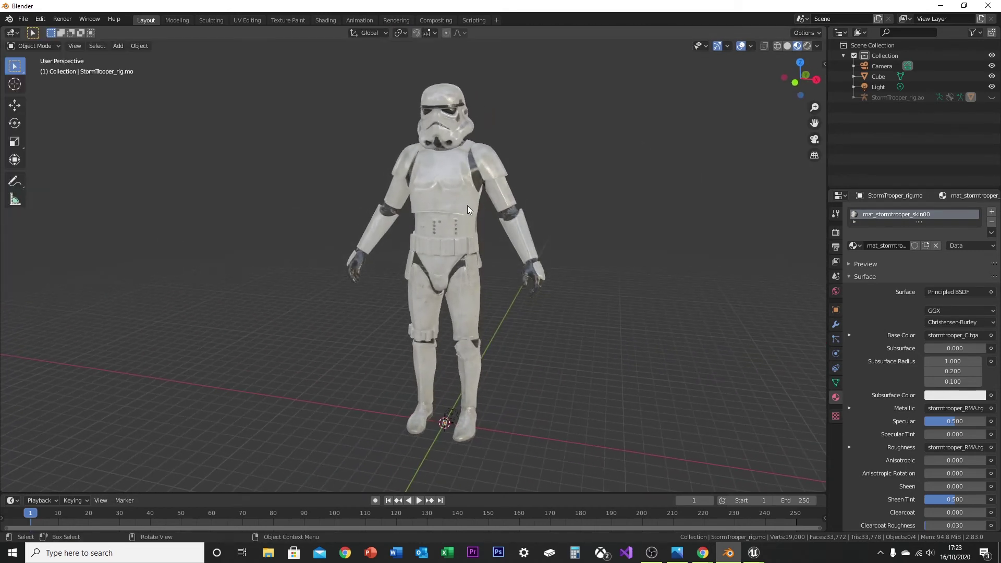
Examine the textured stormtrooper up close and from several angles
{"action": "scroll", "coordinate": [467, 205], "scroll_direction": "up", "scroll_amount": 4}
{"action": "middle_click_drag", "start_coordinate": [491, 211], "coordinate": [518, 255], "text": "shift"}
{"action": "scroll", "coordinate": [448, 301], "scroll_direction": "down", "scroll_amount": 4}
{"action": "scroll", "coordinate": [390, 279], "scroll_direction": "down", "scroll_amount": 4}
{"action": "scroll", "coordinate": [389, 275], "scroll_direction": "up", "scroll_amount": 3}
{"action": "middle_click_drag", "start_coordinate": [389, 275], "coordinate": [348, 235]}
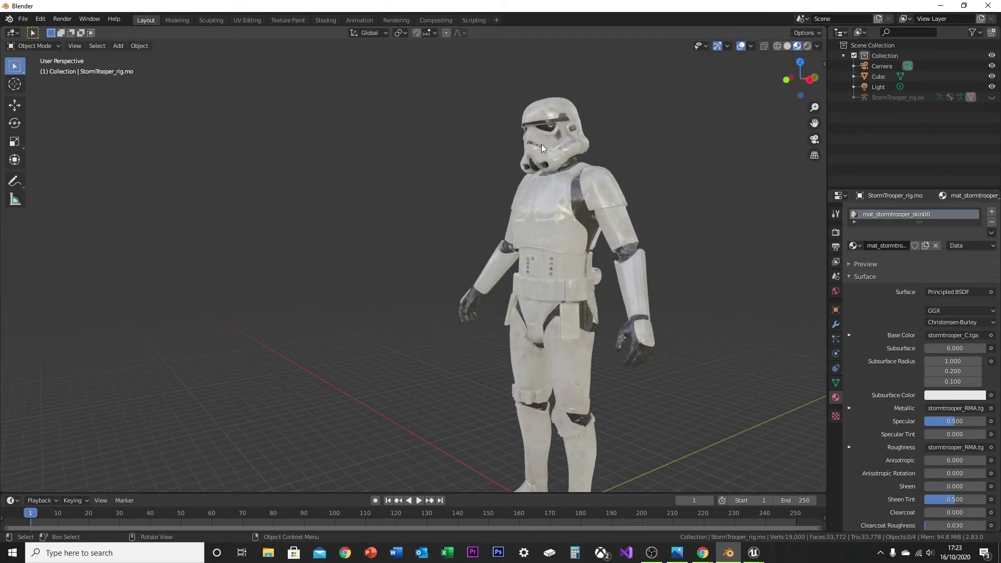
{"action": "middle_click_drag", "start_coordinate": [551, 214], "coordinate": [534, 204]}
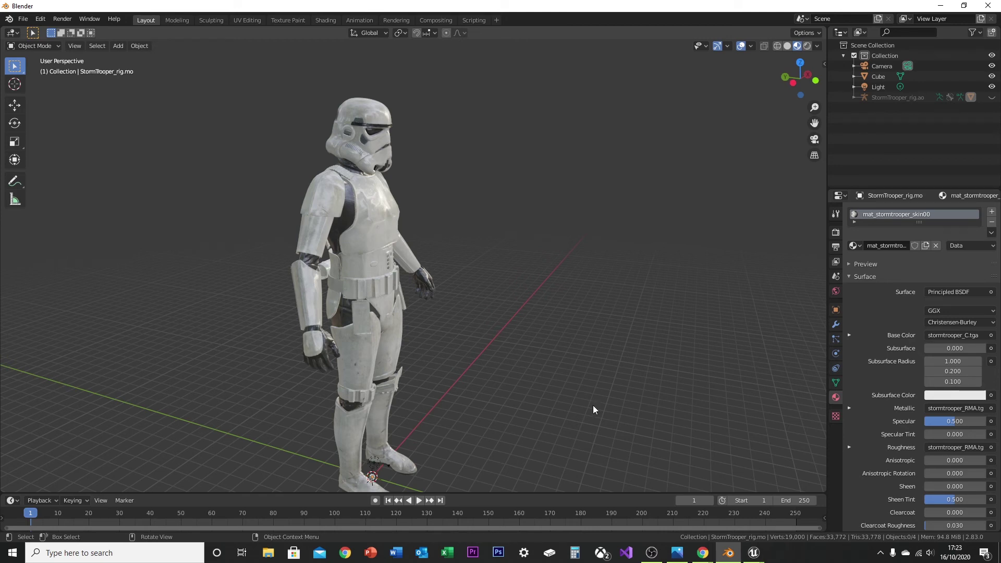
{"action": "middle_click_drag", "start_coordinate": [474, 256], "coordinate": [565, 258]}
{"action": "scroll", "coordinate": [593, 234], "scroll_direction": "down", "scroll_amount": 3}
{"action": "scroll", "coordinate": [551, 254], "scroll_direction": "up", "scroll_amount": 3}
{"action": "scroll", "coordinate": [541, 245], "scroll_direction": "up", "scroll_amount": 2}
{"action": "scroll", "coordinate": [516, 232], "scroll_direction": "down", "scroll_amount": 2}
{"action": "middle_click_drag", "start_coordinate": [503, 228], "coordinate": [451, 279]}
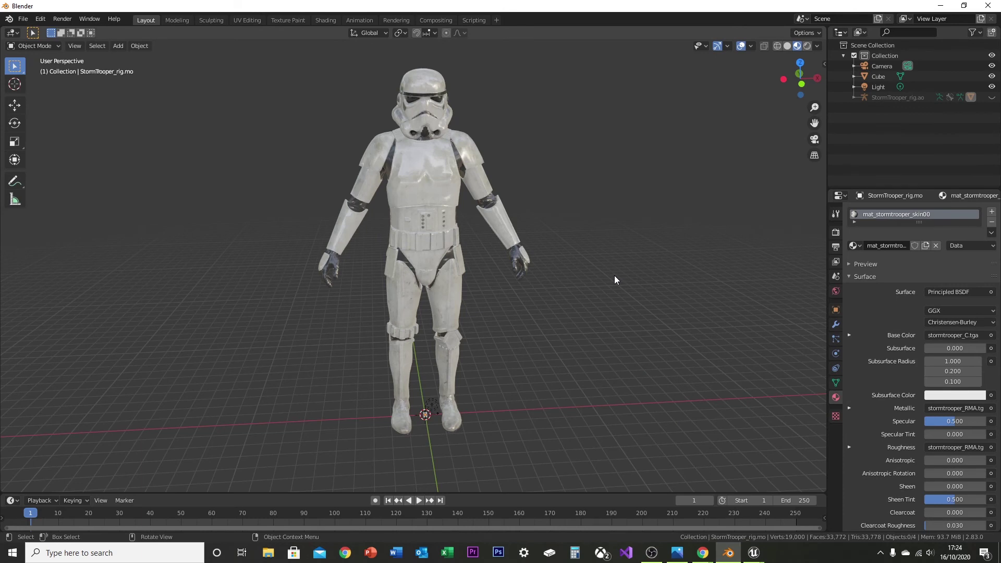
Look through the camera, lock it to the view, and pull it back from the default cube
{"action": "key", "text": "KP_0"}
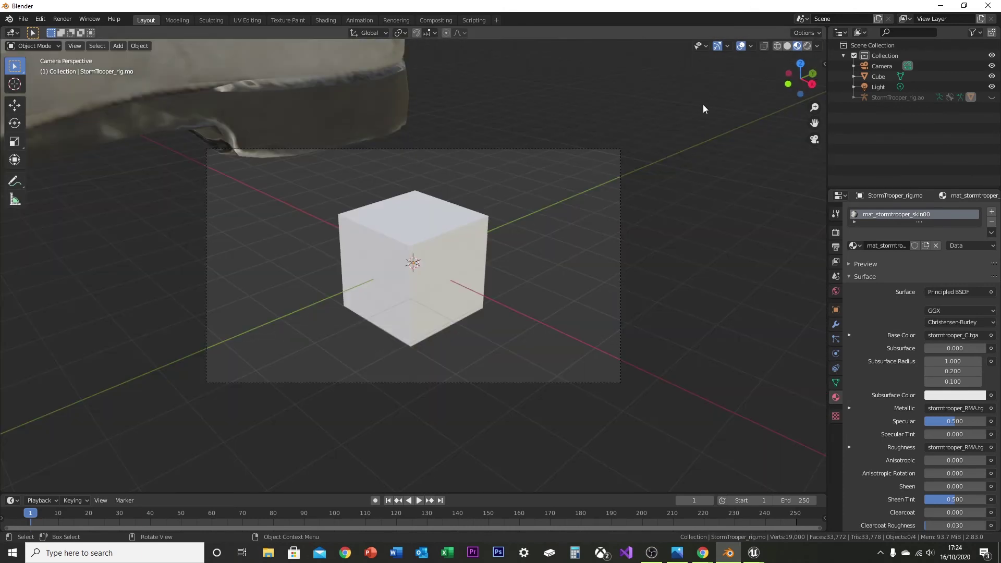
{"action": "key", "text": "n"}
{"action": "left_click", "coordinate": [820, 104]}
{"action": "left_click", "coordinate": [807, 187]}
{"action": "key", "text": "n"}
{"action": "scroll", "coordinate": [417, 262], "scroll_direction": "down", "scroll_amount": 5}
Scale the stormtrooper mesh down to about 0.30 and delete the default cube
{"action": "left_click", "coordinate": [384, 208]}
{"action": "key", "text": "s"}
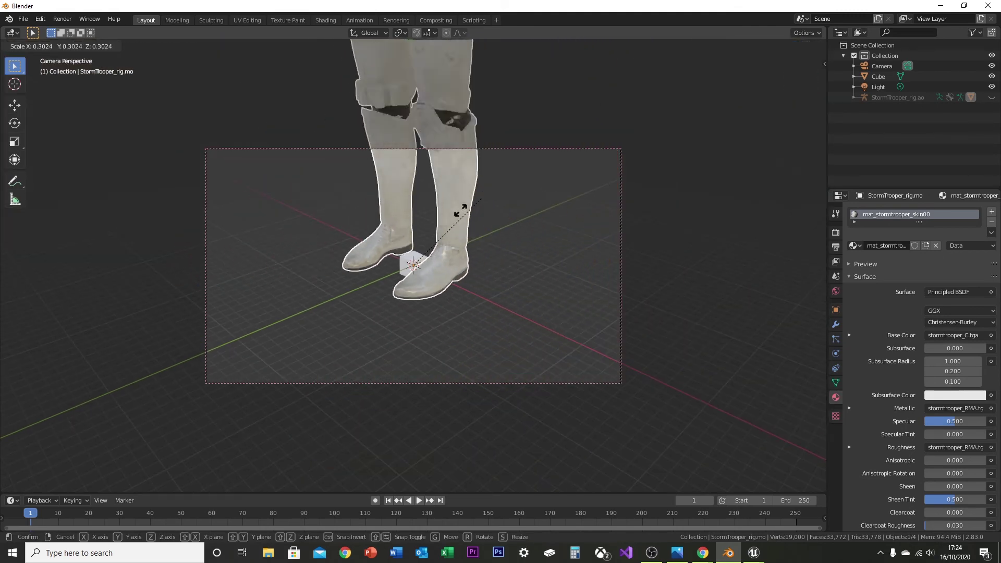
{"action": "left_click", "coordinate": [460, 210]}
{"action": "key", "text": "Delete"}
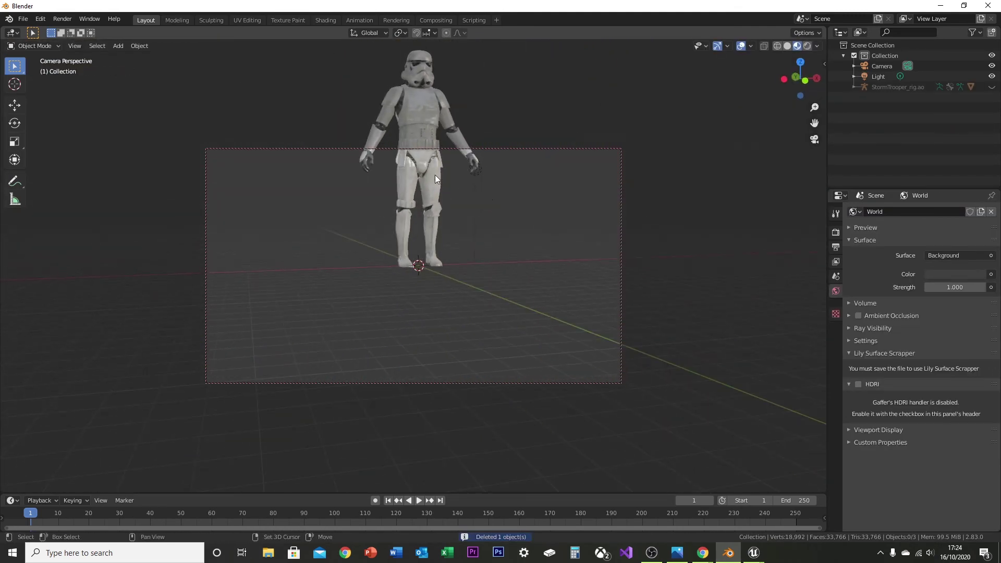
Frame the stormtrooper's upper body in the camera, switch to Rendered shading, and enable the world's HDRI lighting
{"action": "scroll", "coordinate": [394, 266], "scroll_direction": "up", "scroll_amount": 3}
{"action": "left_click", "coordinate": [807, 45]}
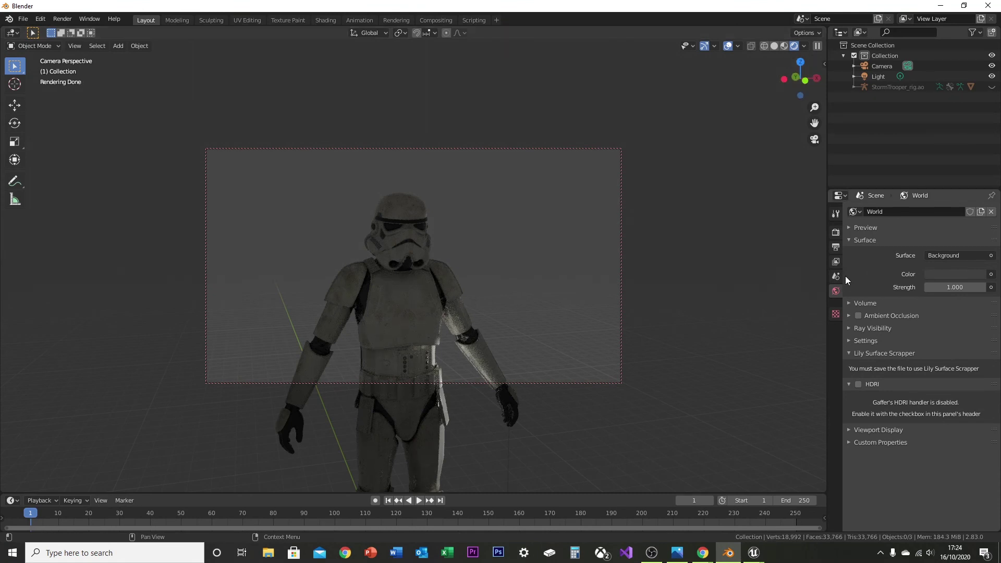
{"action": "left_click", "coordinate": [859, 384]}
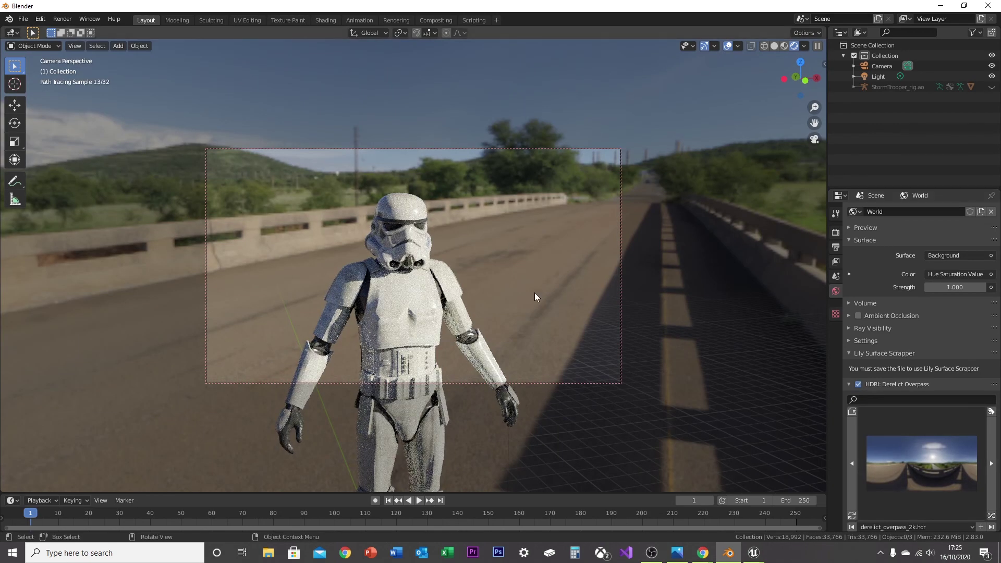
Make the render's film background Transparent and re-angle the camera on the stormtrooper
{"action": "left_click", "coordinate": [836, 232]}
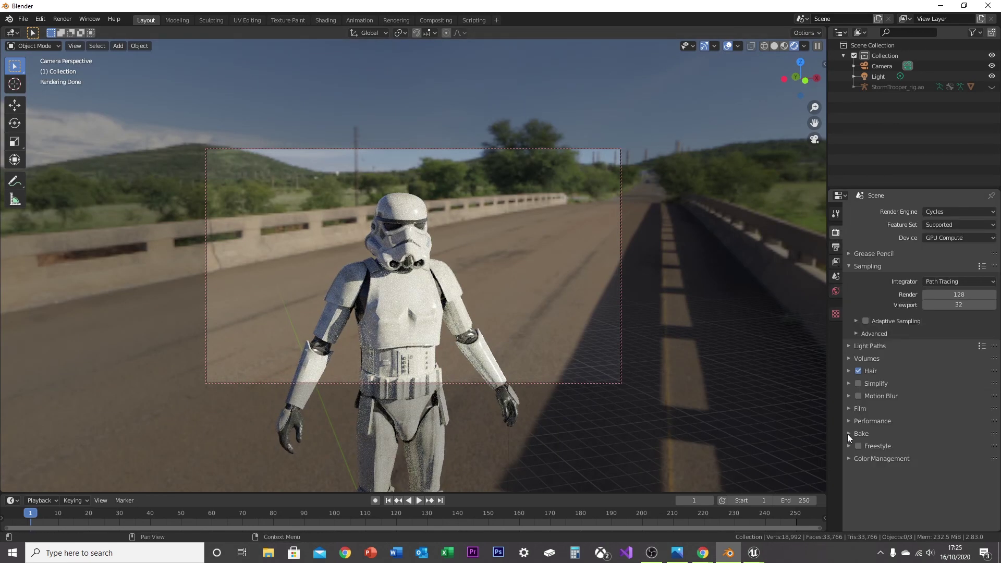
{"action": "left_click", "coordinate": [845, 407]}
{"action": "left_click", "coordinate": [865, 482]}
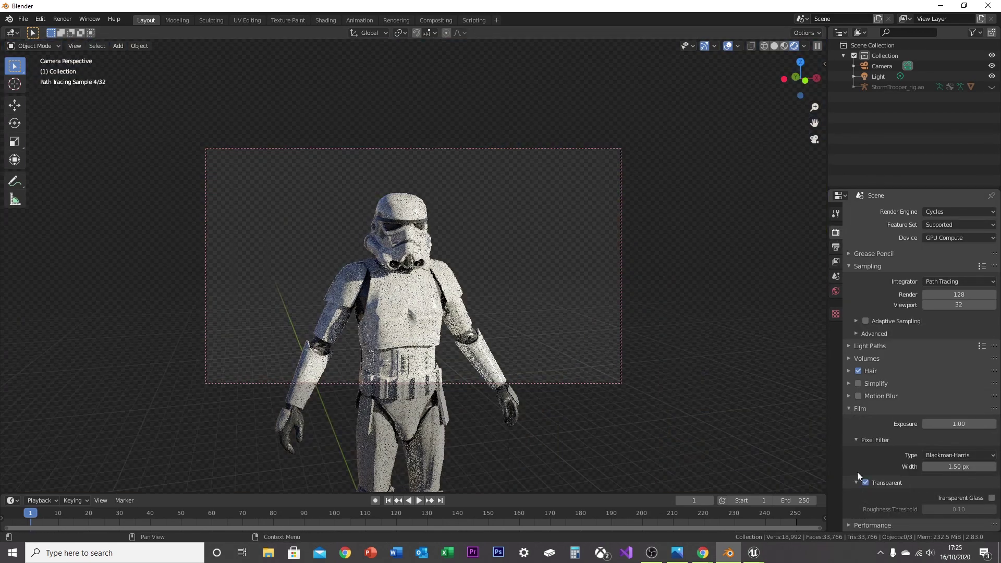
{"action": "middle_click_drag", "start_coordinate": [490, 274], "coordinate": [430, 286]}
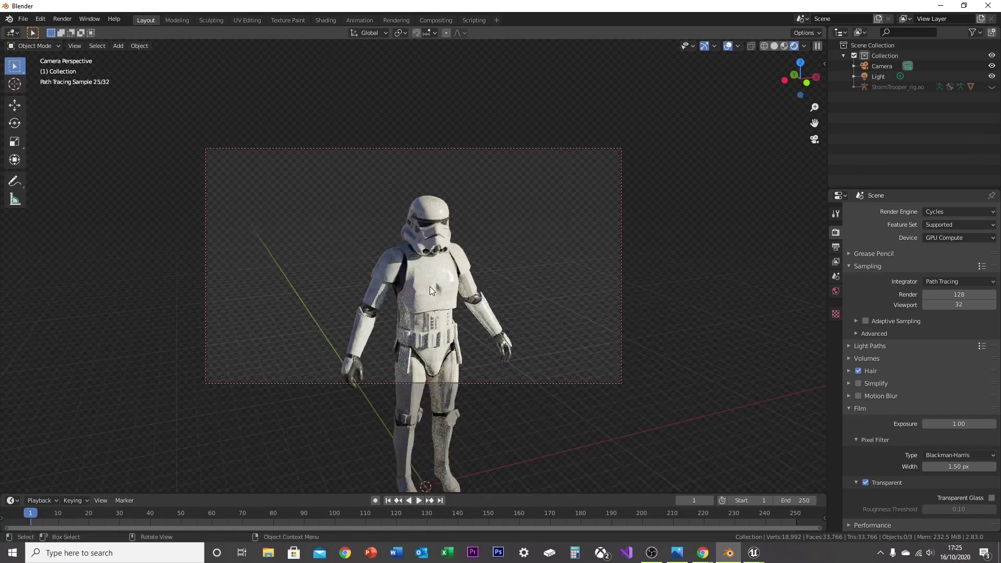